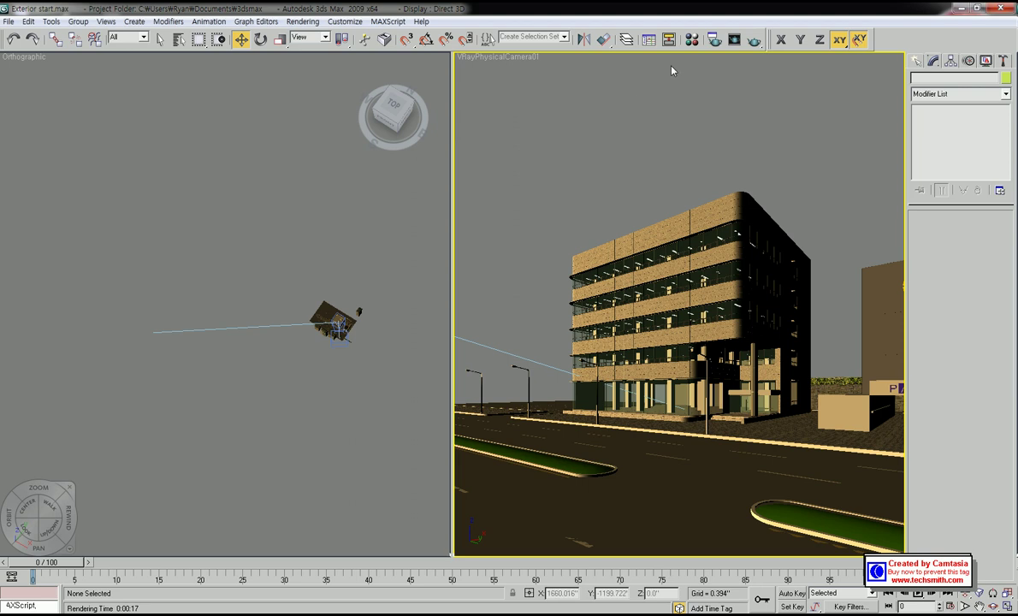
Render the camera view of the building and inspect the result in the V-Ray frame buffer.
{"action": "left_click", "coordinate": [754, 40]}
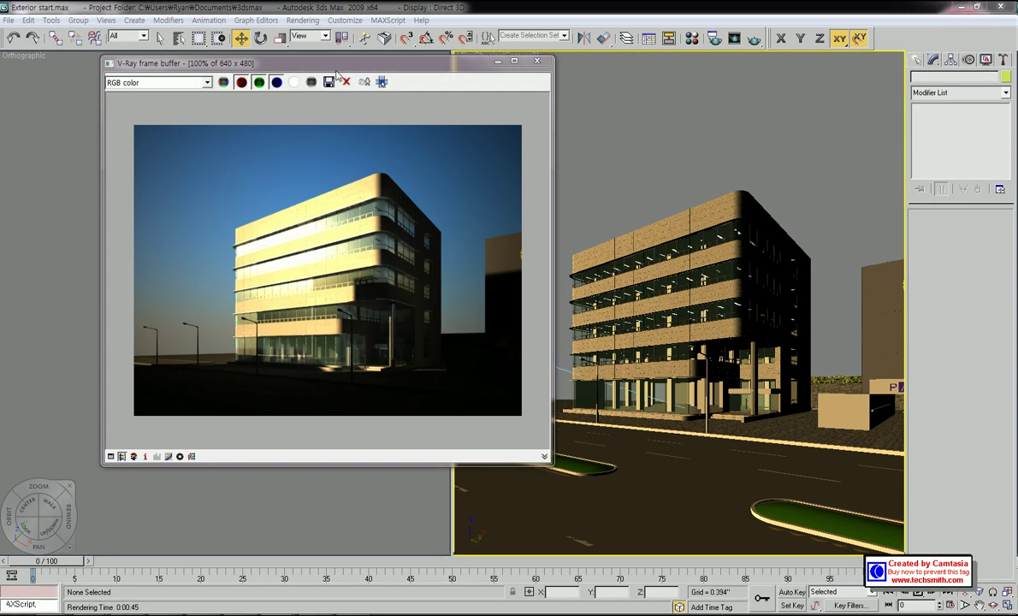
{"action": "left_click_drag", "start_coordinate": [336, 73], "coordinate": [443, 78]}
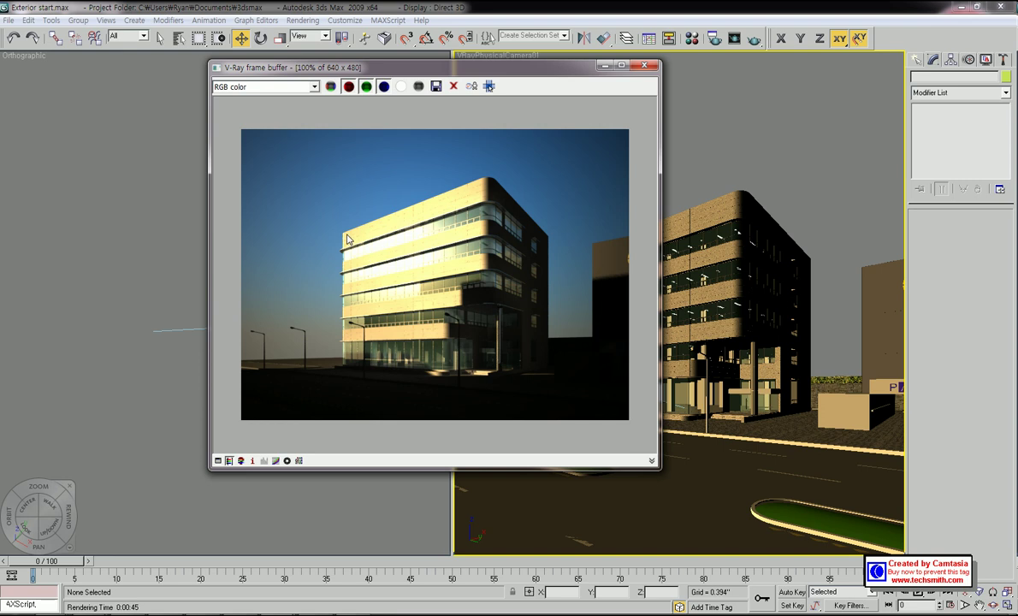
{"action": "left_click", "coordinate": [645, 67]}
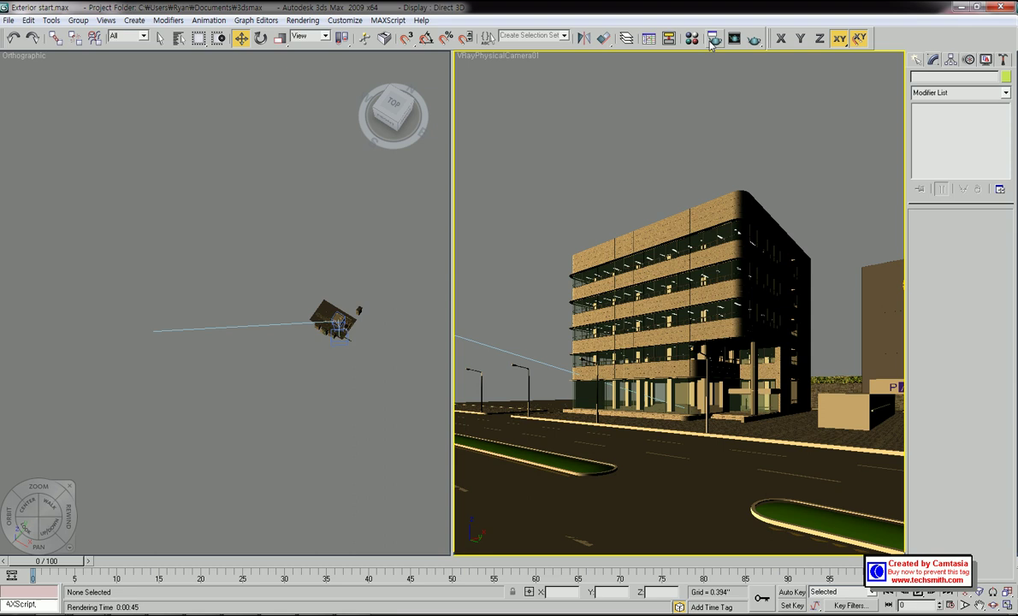
Set the V-Ray color mapping type to Exponential in the render settings.
{"action": "left_click", "coordinate": [712, 40]}
{"action": "left_click", "coordinate": [628, 105]}
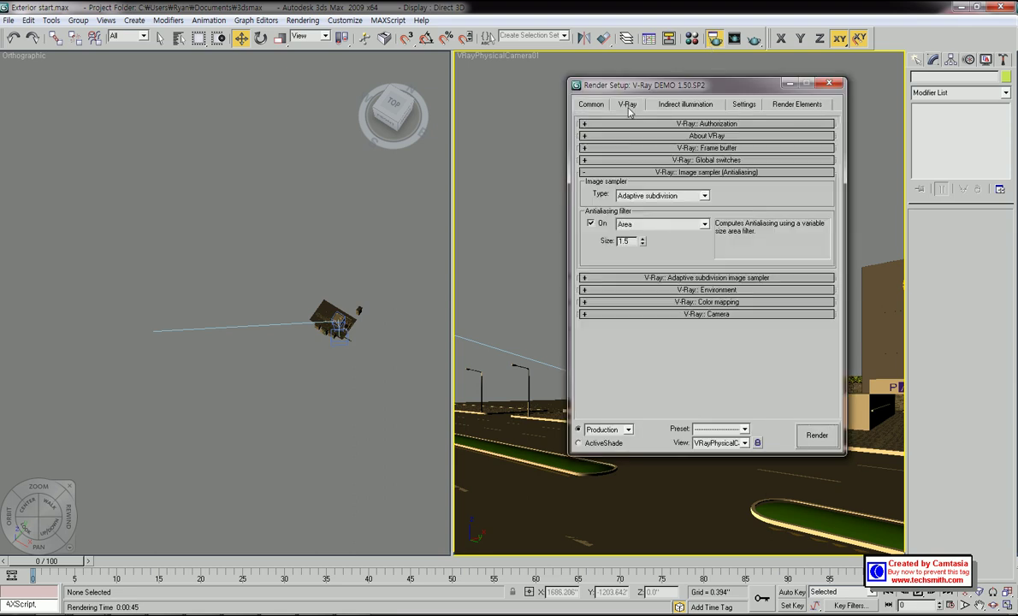
{"action": "left_click", "coordinate": [670, 301]}
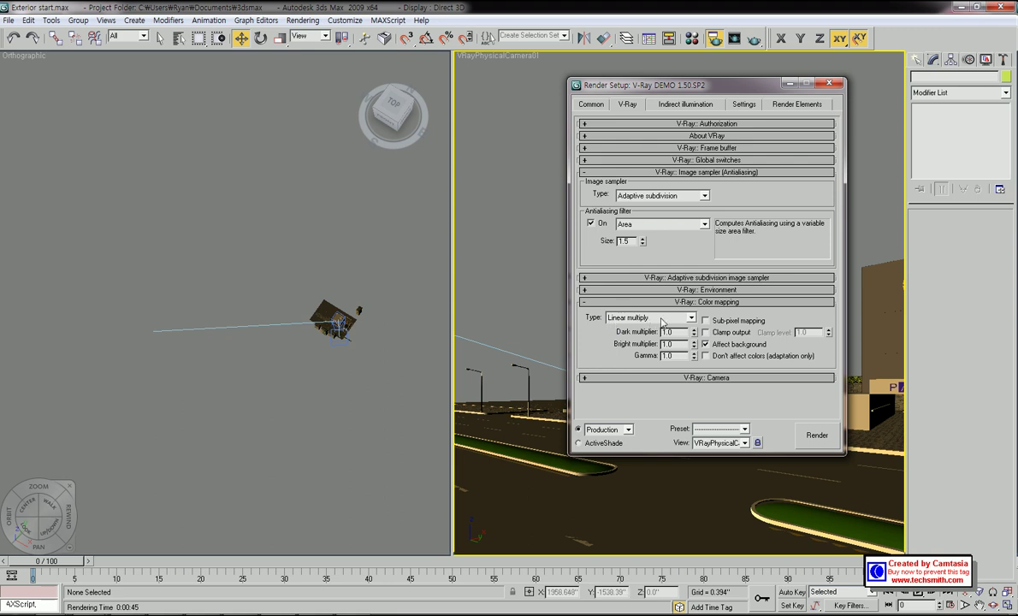
{"action": "left_click", "coordinate": [689, 319]}
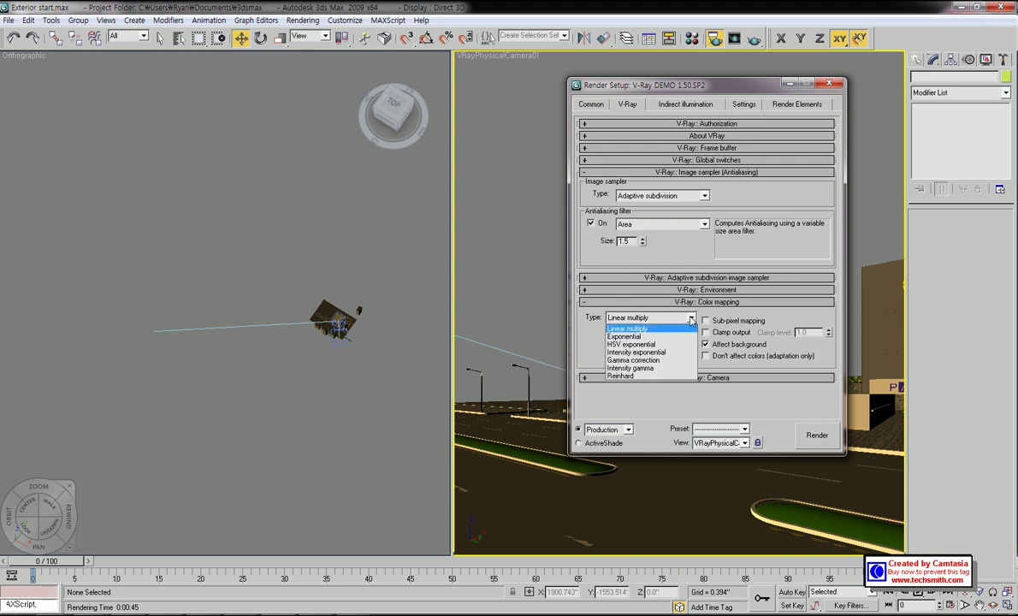
{"action": "left_click", "coordinate": [649, 336]}
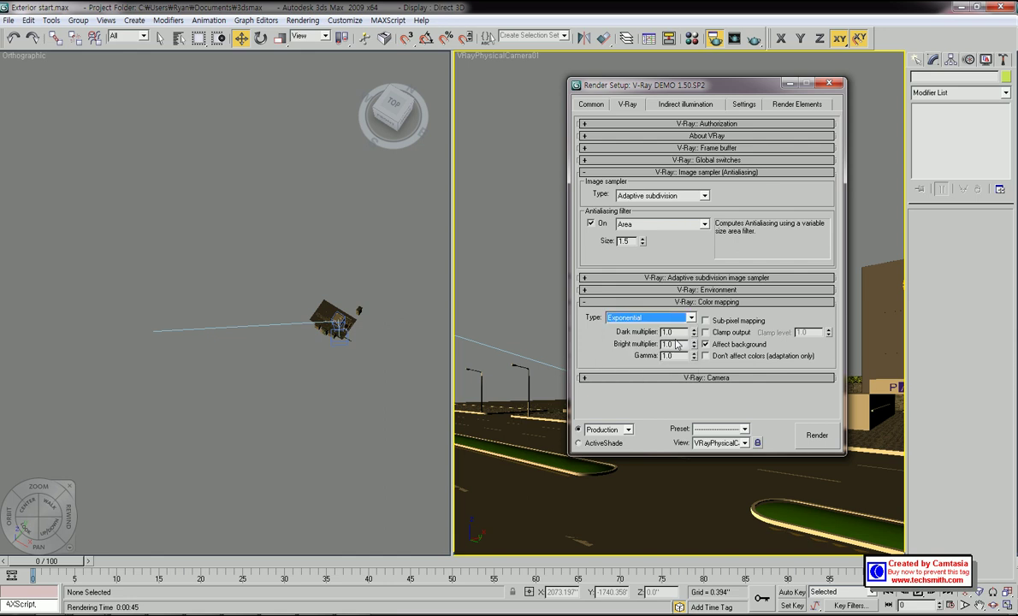
Render the building with Exponential color mapping and examine the facade, sky and dark areas of the image.
{"action": "left_click", "coordinate": [816, 436]}
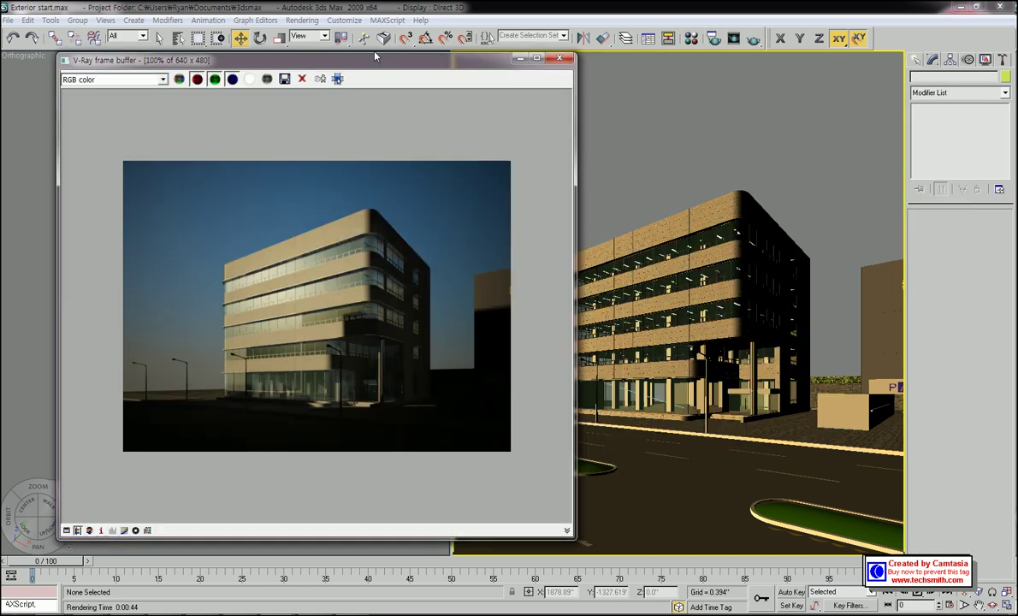
{"action": "left_click_drag", "start_coordinate": [347, 47], "coordinate": [374, 41]}
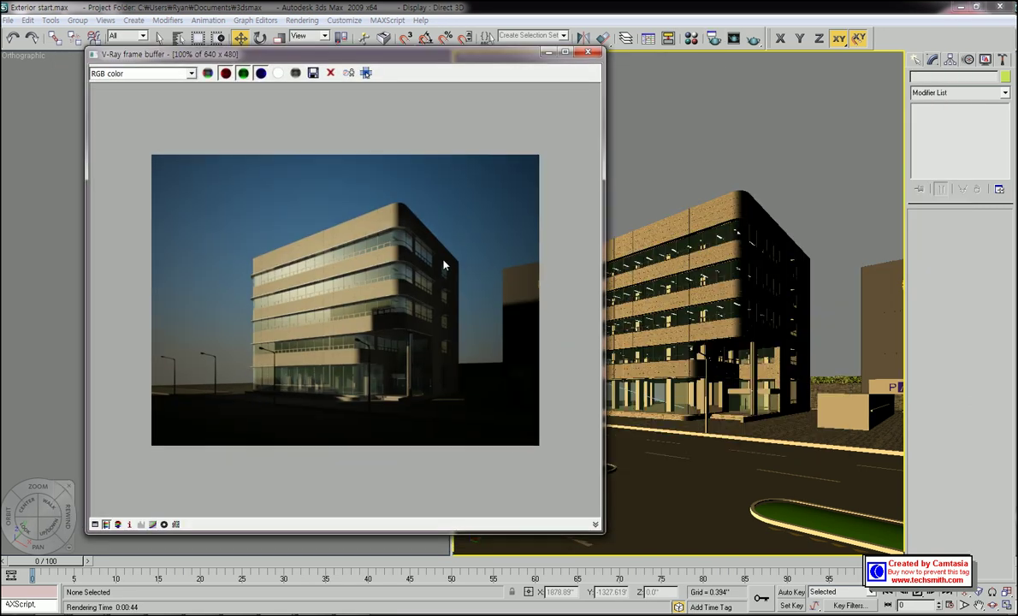
{"action": "left_click_drag", "start_coordinate": [439, 55], "coordinate": [461, 35]}
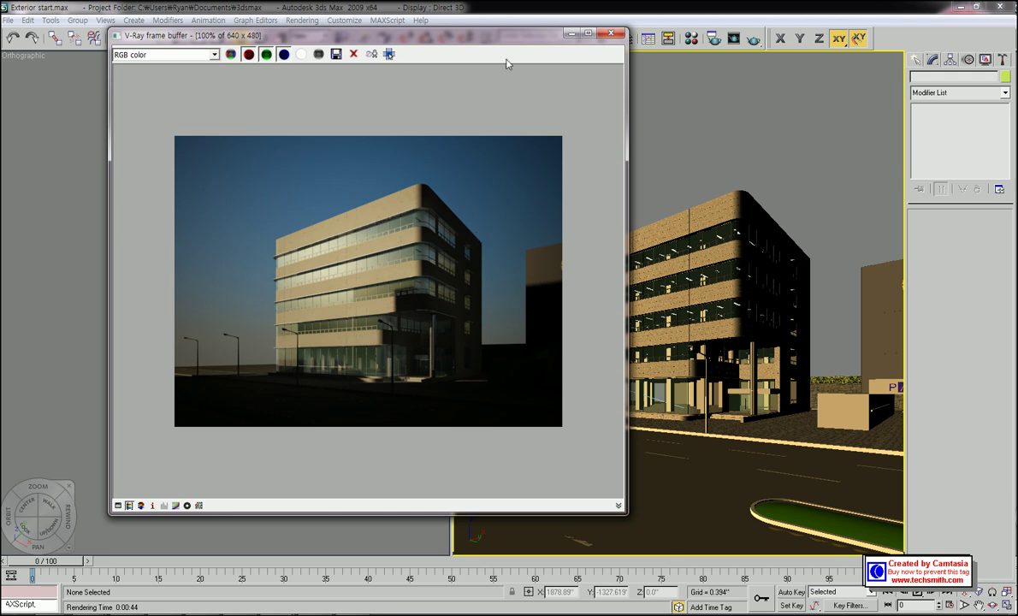
{"action": "left_click_drag", "start_coordinate": [502, 39], "coordinate": [432, 52]}
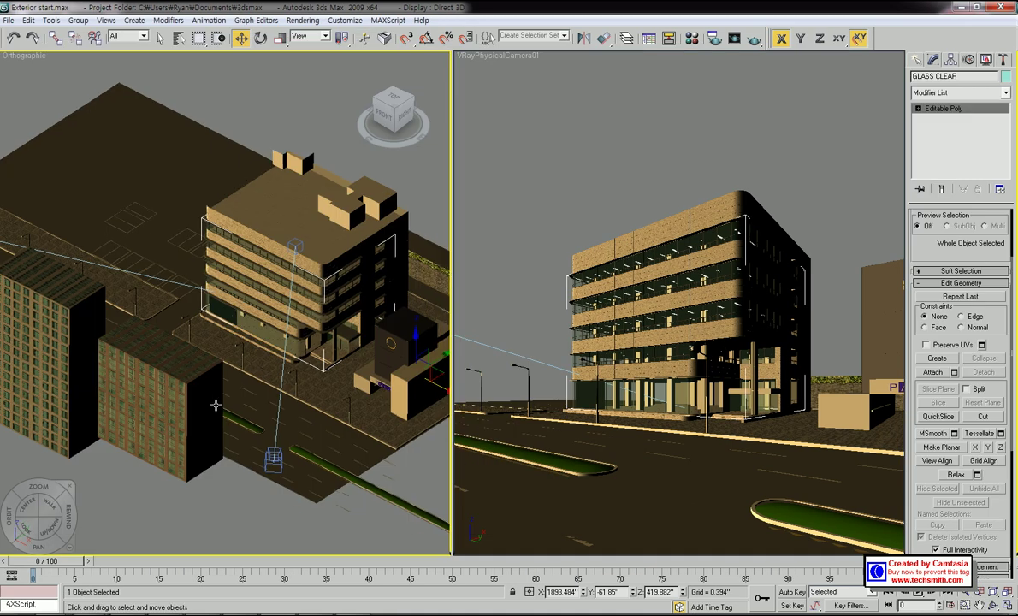
Select the building's GLASS CLEAR window object and isolate it from the rest of the scene.
{"action": "scroll", "coordinate": [205, 406], "scroll_direction": "up", "scroll_amount": 8}
{"action": "middle_click_drag", "start_coordinate": [199, 407], "coordinate": [169, 433]}
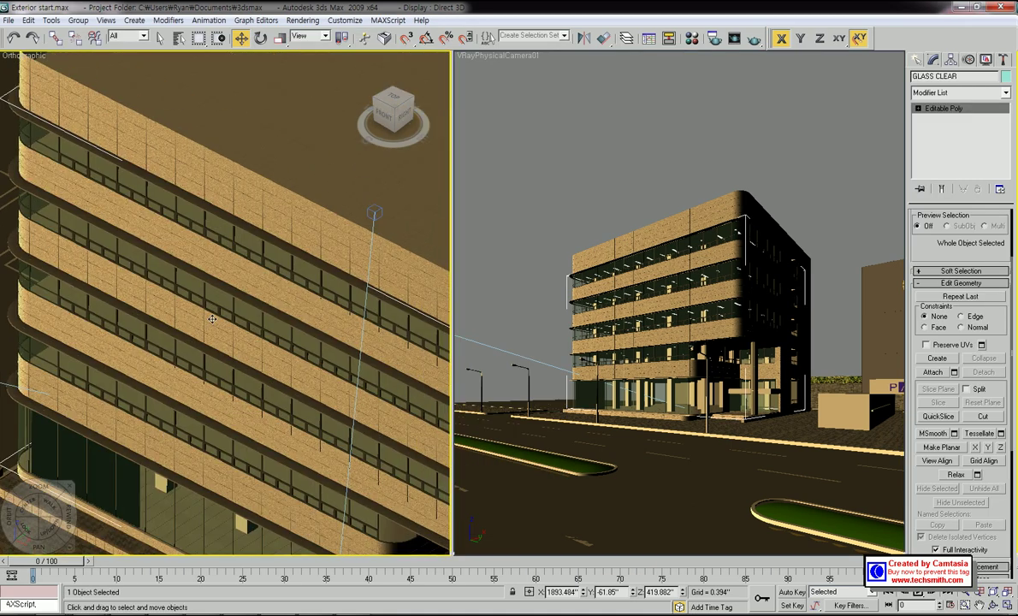
{"action": "left_click", "coordinate": [228, 294]}
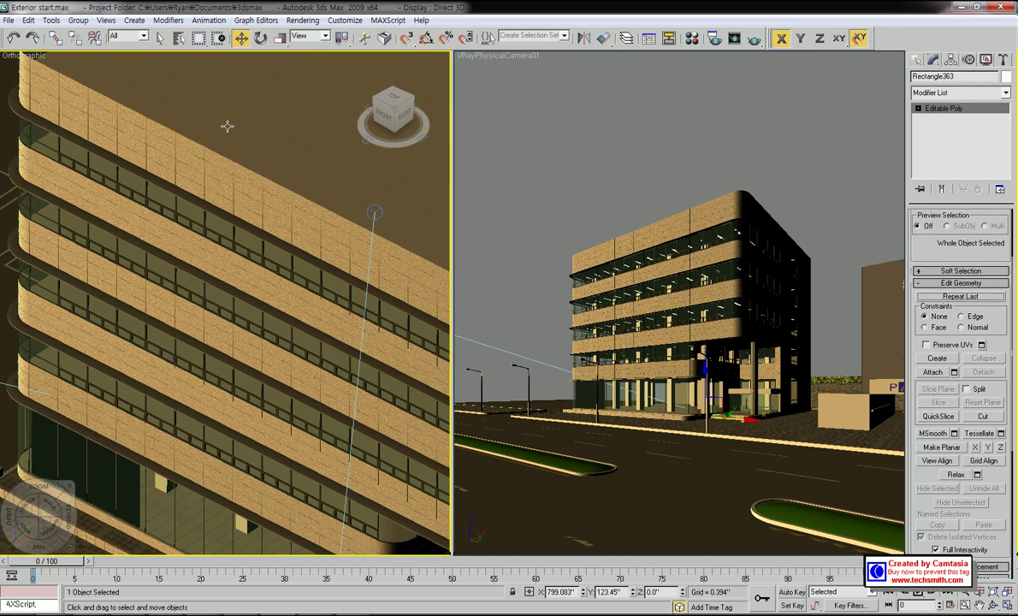
{"action": "middle_click_drag", "start_coordinate": [241, 251], "coordinate": [263, 252]}
{"action": "scroll", "coordinate": [264, 252], "scroll_direction": "down", "scroll_amount": 5}
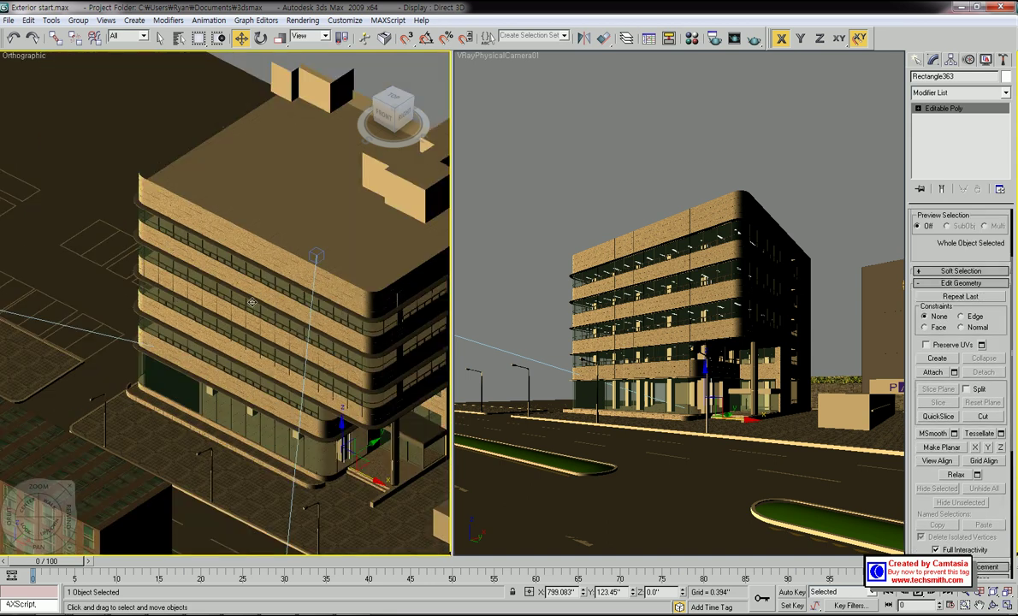
{"action": "left_click", "coordinate": [237, 284]}
{"action": "left_click", "coordinate": [147, 218]}
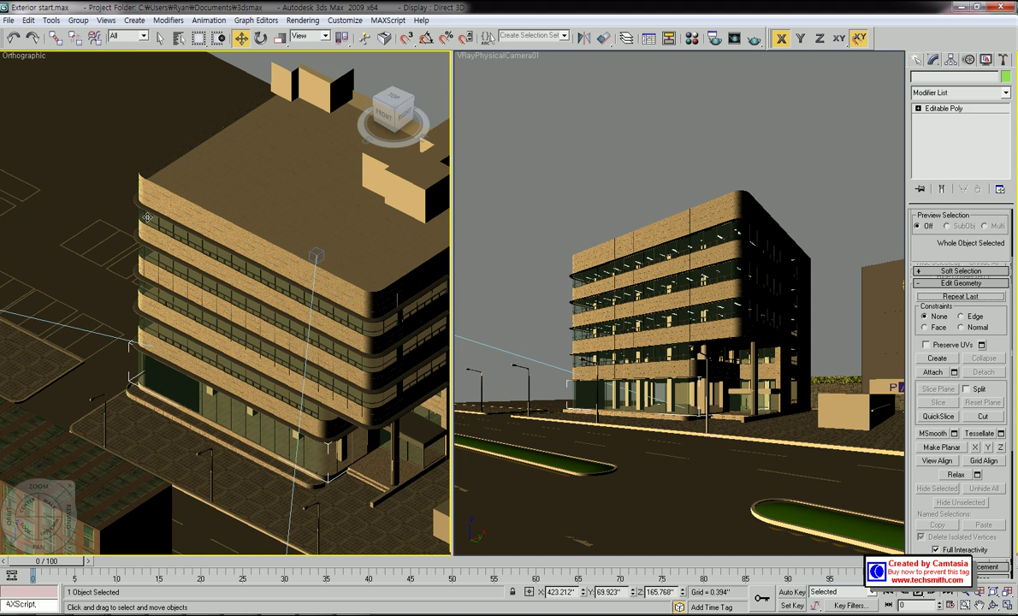
{"action": "key", "text": "alt+q"}
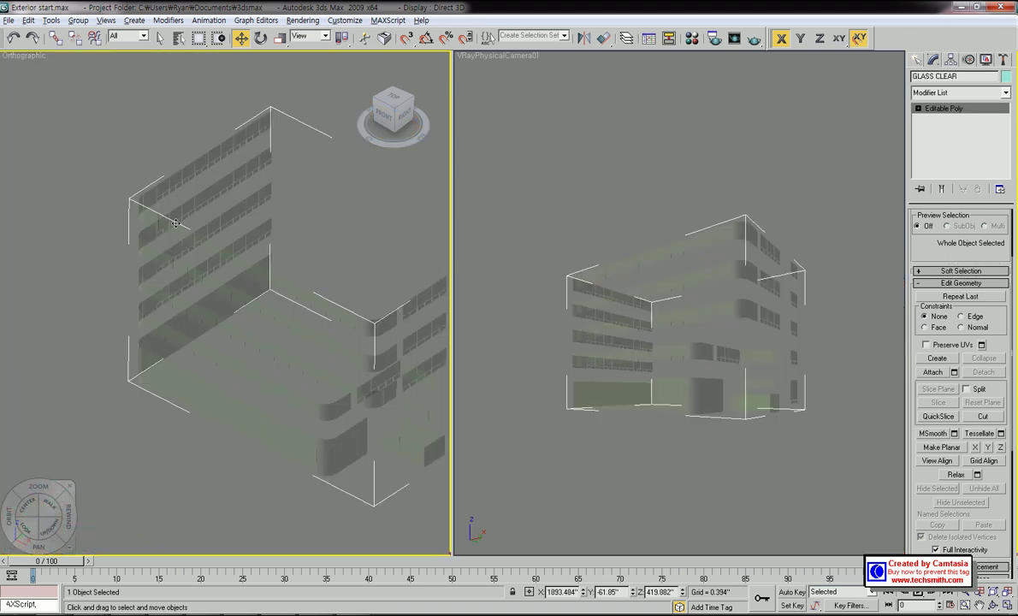
Load the isolated window glass's material from the object into the first sample slot of the Material Editor.
{"action": "middle_click_drag", "start_coordinate": [273, 245], "coordinate": [264, 208]}
{"action": "scroll", "coordinate": [372, 242], "scroll_direction": "up", "scroll_amount": 3}
{"action": "left_click", "coordinate": [372, 242]}
{"action": "middle_click_drag", "start_coordinate": [372, 242], "coordinate": [325, 259]}
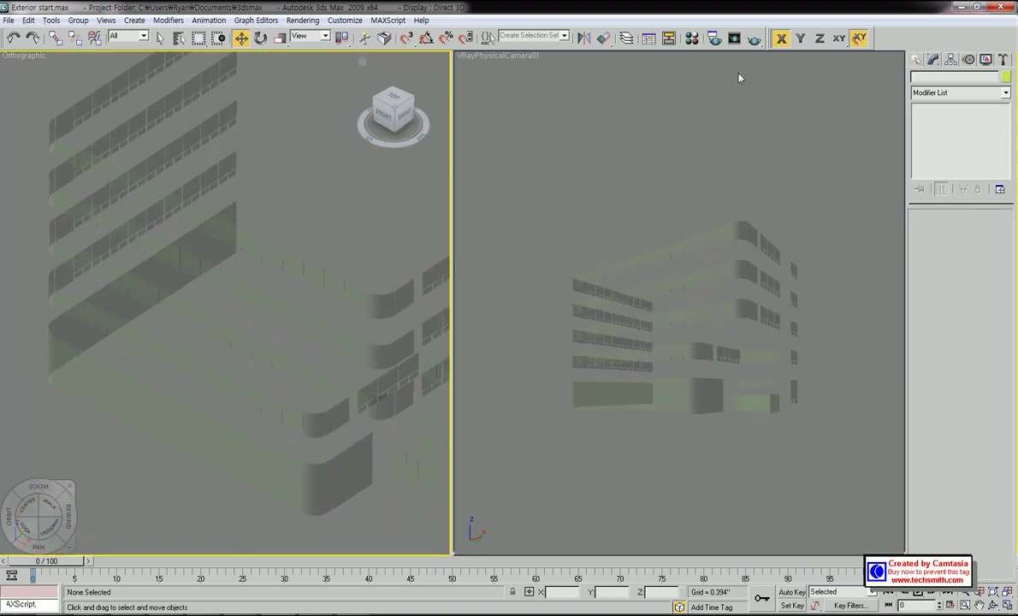
{"action": "left_click", "coordinate": [692, 40]}
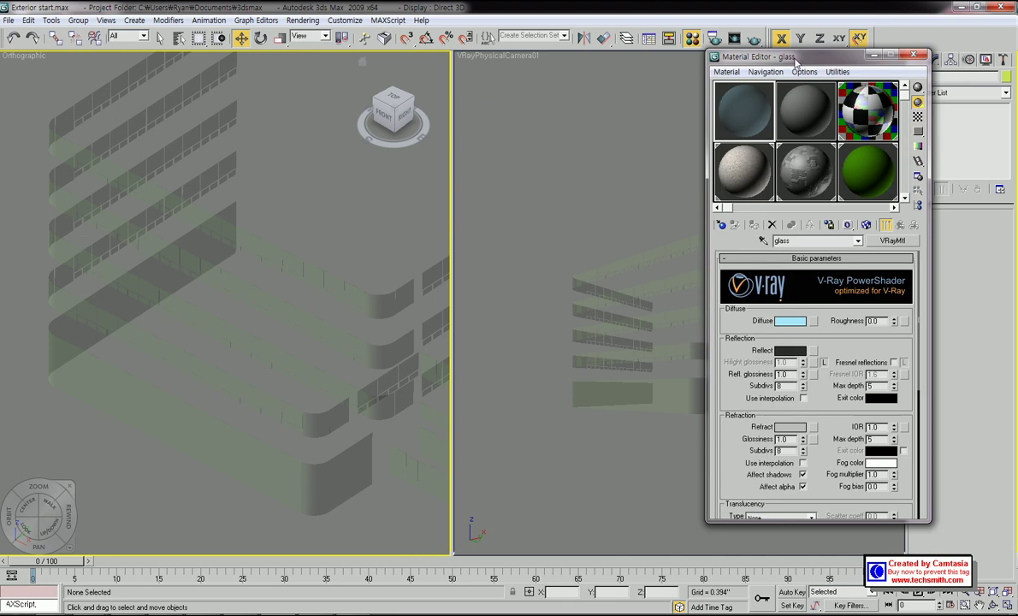
{"action": "left_click_drag", "start_coordinate": [739, 51], "coordinate": [826, 71]}
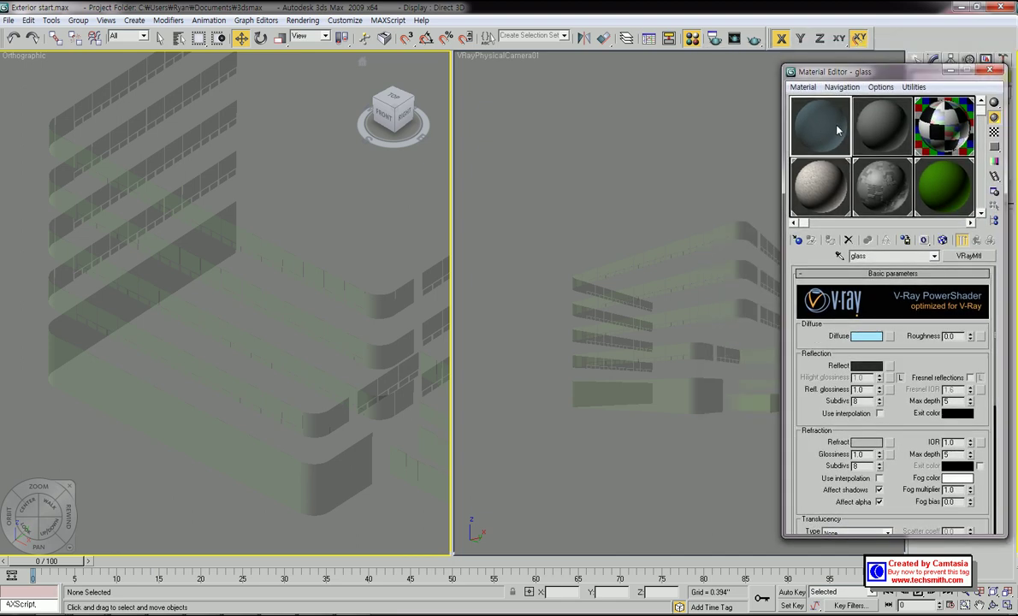
{"action": "left_click", "coordinate": [840, 256]}
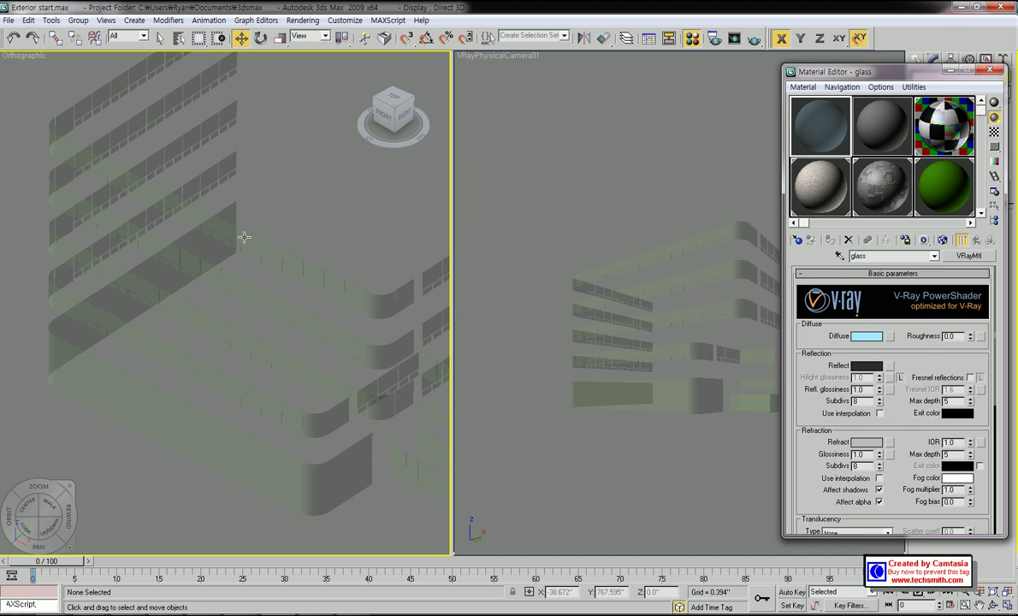
{"action": "left_click", "coordinate": [839, 256]}
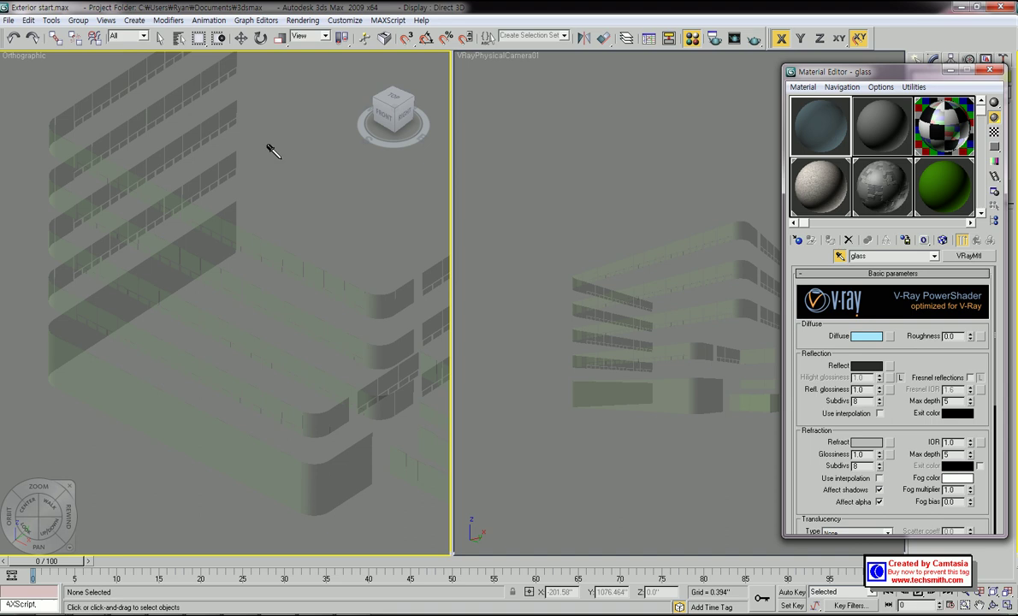
{"action": "left_click", "coordinate": [233, 228]}
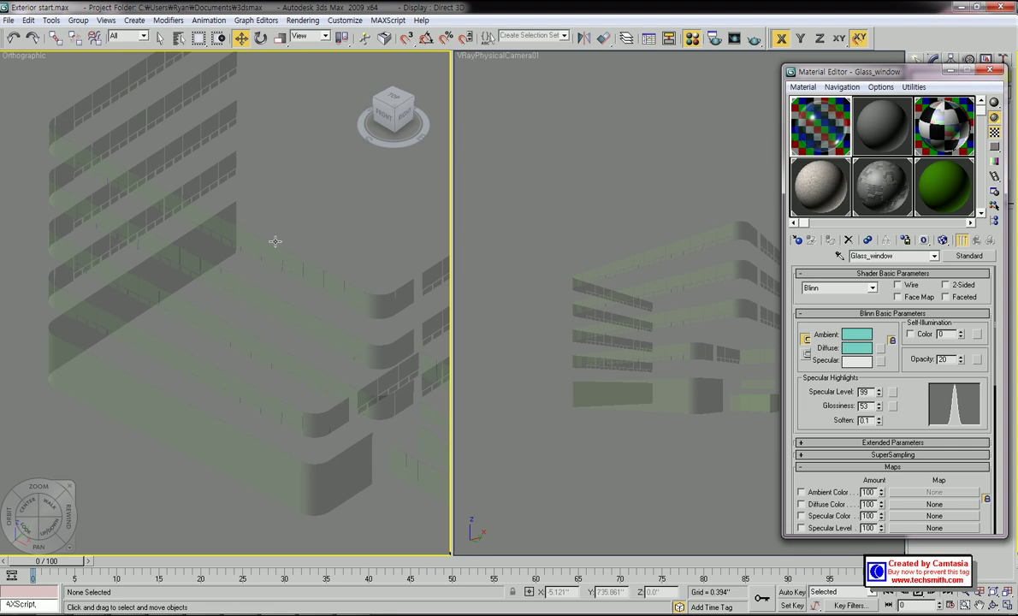
Change the Glass_window material's type from Standard to VRayMtl.
{"action": "middle_click_drag", "start_coordinate": [339, 251], "coordinate": [315, 239]}
{"action": "scroll", "coordinate": [294, 300], "scroll_direction": "down", "scroll_amount": 2}
{"action": "scroll", "coordinate": [315, 238], "scroll_direction": "up", "scroll_amount": 3}
{"action": "scroll", "coordinate": [358, 257], "scroll_direction": "down", "scroll_amount": 5}
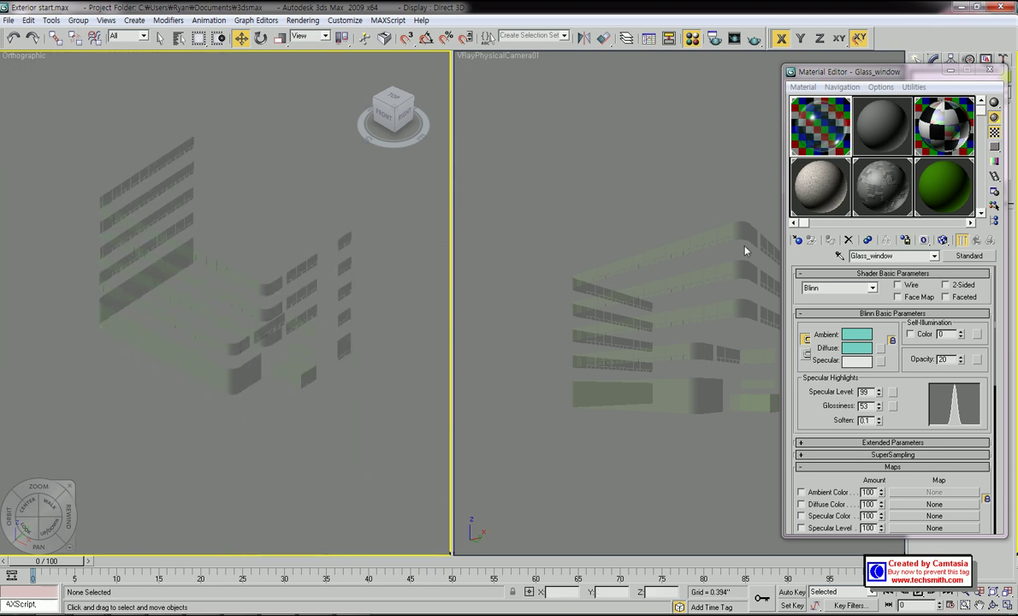
{"action": "scroll", "coordinate": [158, 259], "scroll_direction": "up", "scroll_amount": 4}
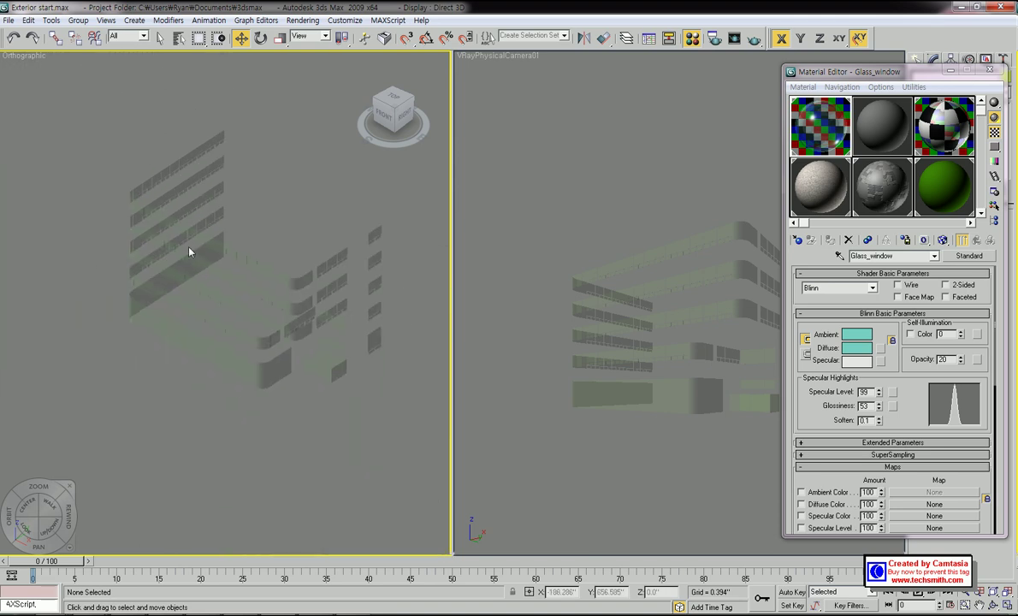
{"action": "left_click", "coordinate": [968, 256]}
{"action": "double_click", "coordinate": [565, 331]}
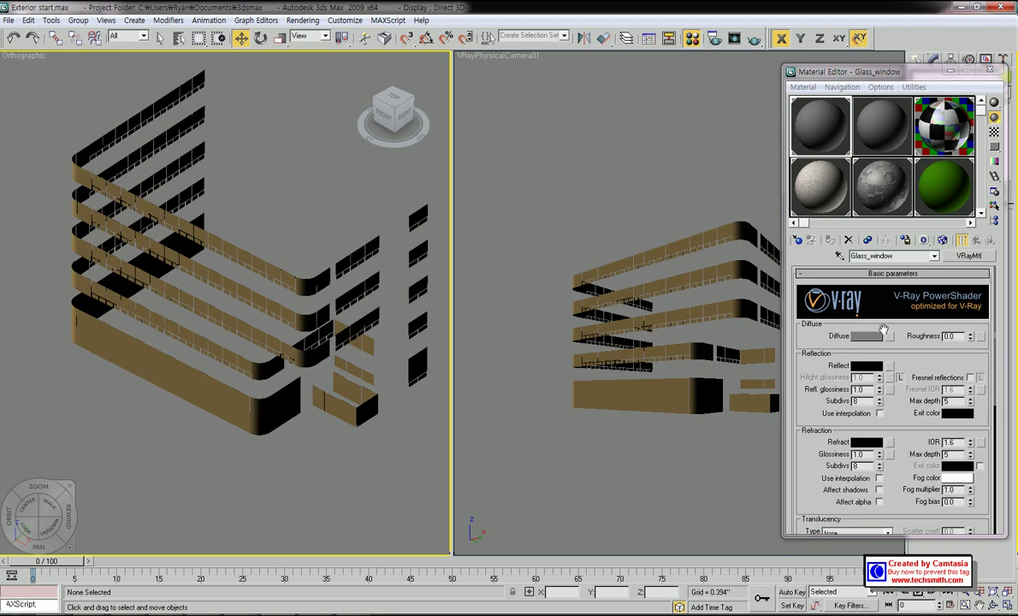
Set the Glass_window diffuse color to light blue with RGB 143, 224, 251.
{"action": "left_click", "coordinate": [866, 335]}
{"action": "left_click", "coordinate": [291, 80]}
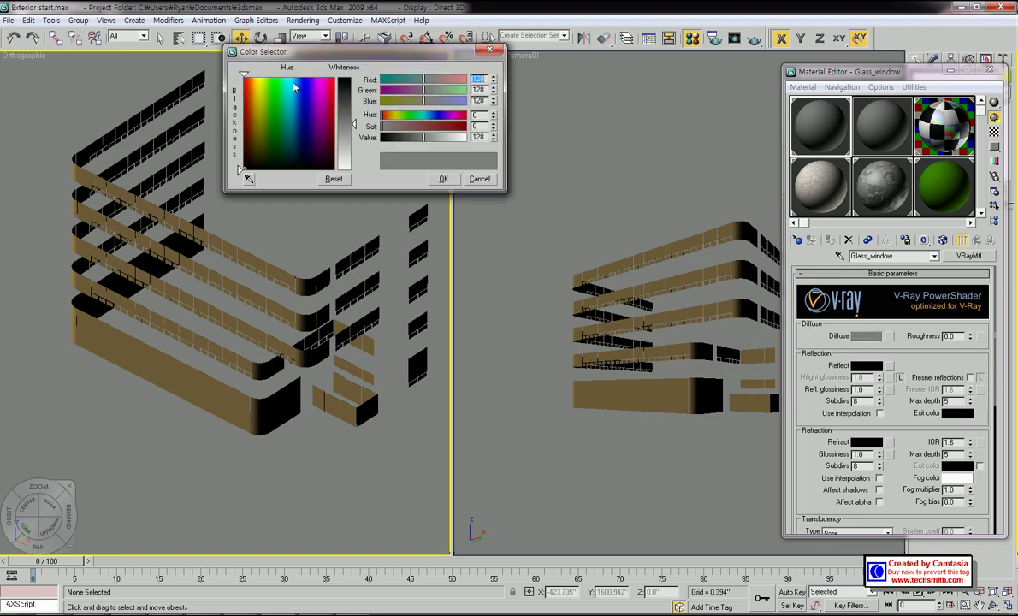
{"action": "left_click", "coordinate": [347, 129]}
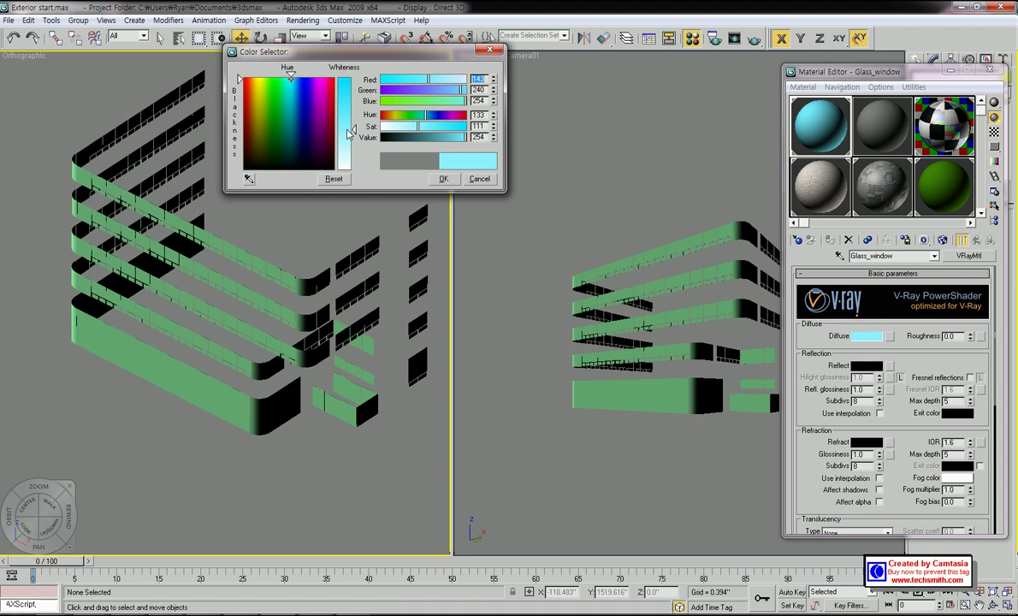
{"action": "left_click", "coordinate": [293, 81]}
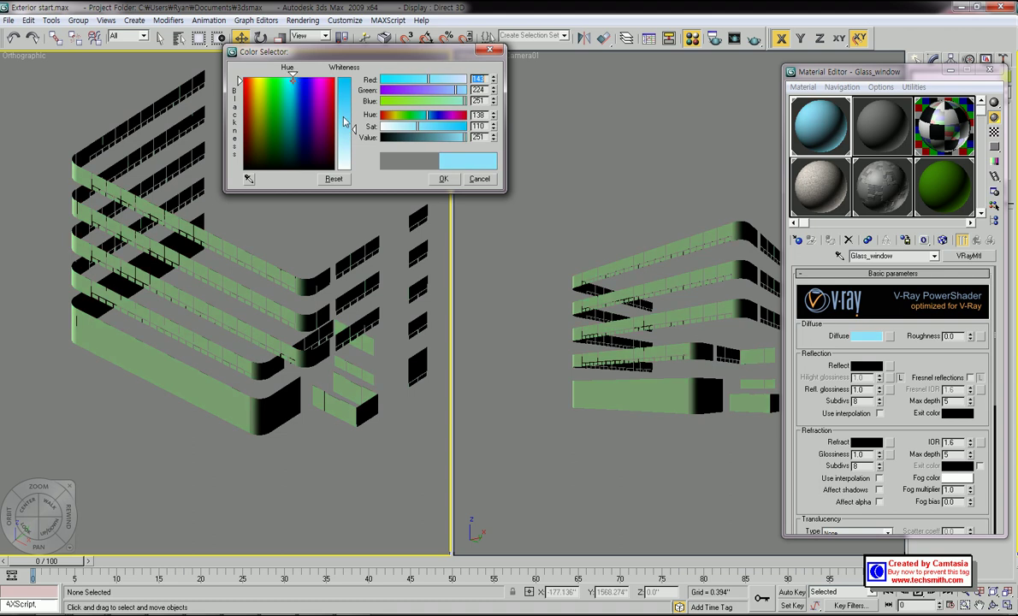
{"action": "left_click", "coordinate": [442, 178]}
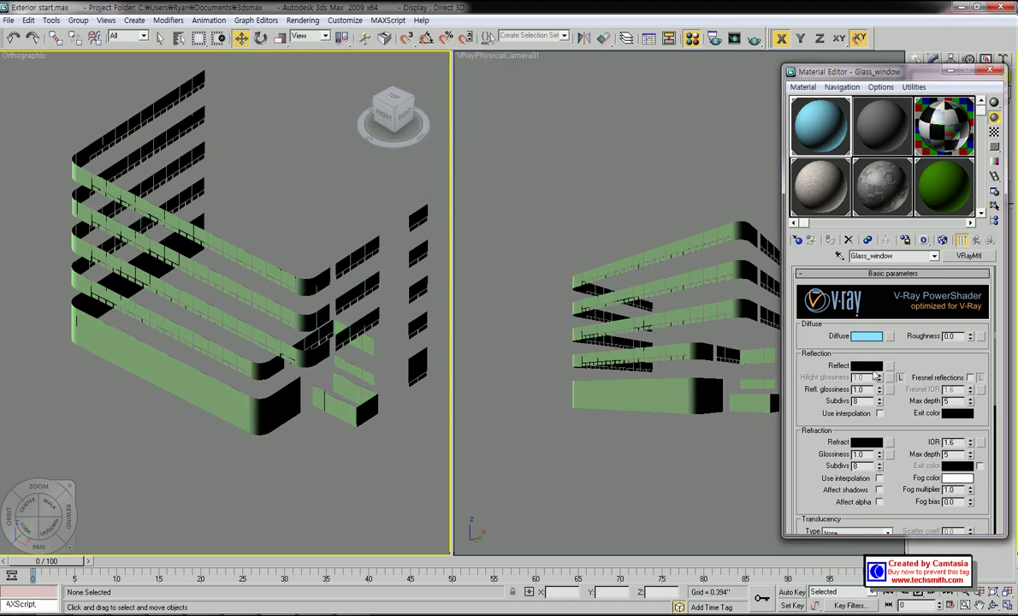
Set the Glass_window reflection color to a dark grey with RGB 30, 30, 30.
{"action": "left_click", "coordinate": [866, 365]}
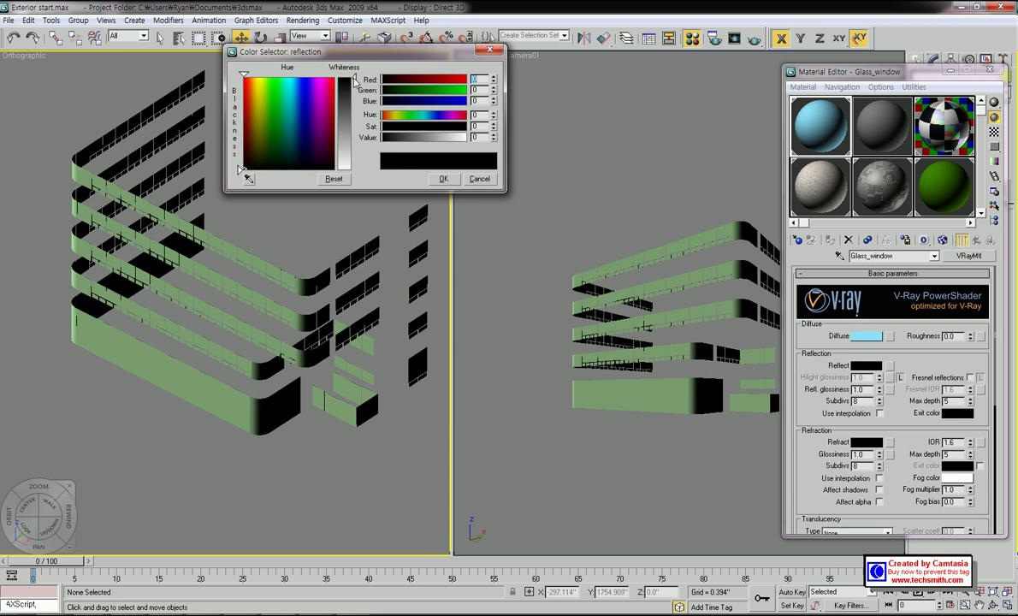
{"action": "left_click_drag", "start_coordinate": [354, 78], "coordinate": [352, 85]}
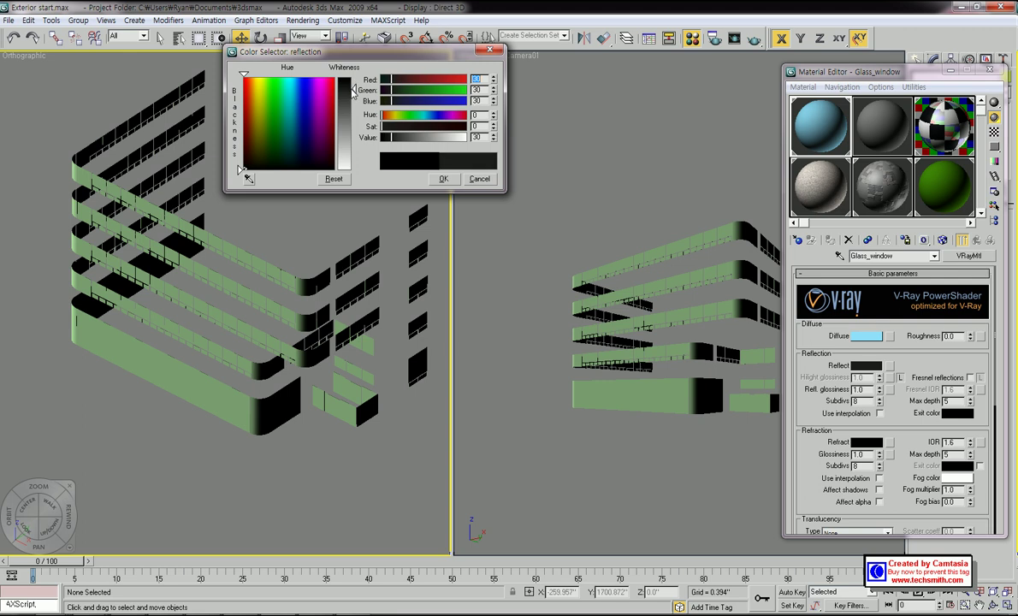
{"action": "left_click", "coordinate": [443, 178]}
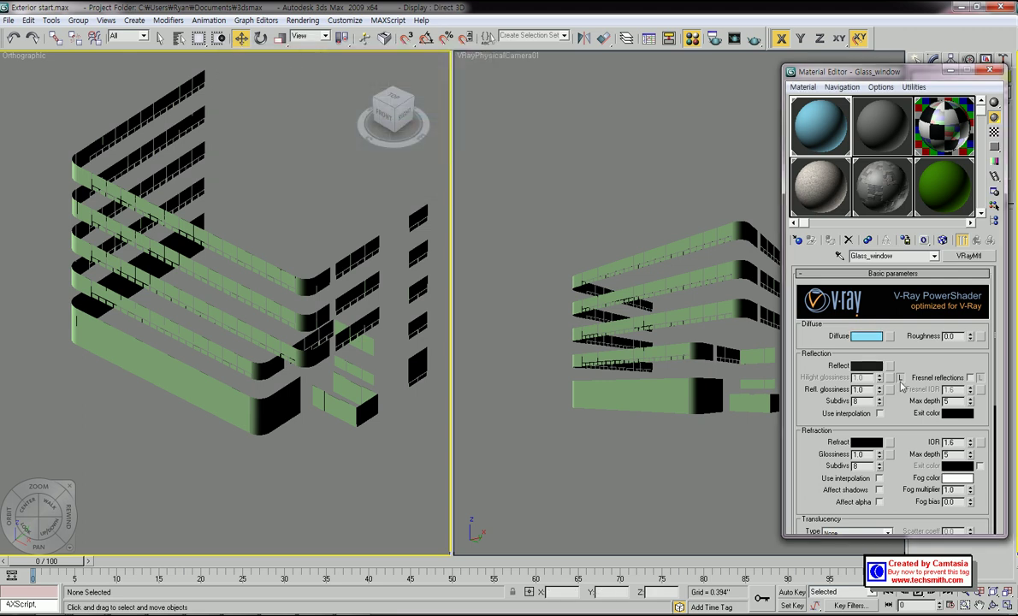
Set the Glass_window refraction color to a light grey with RGB 196, 196, 196.
{"action": "left_click", "coordinate": [868, 442]}
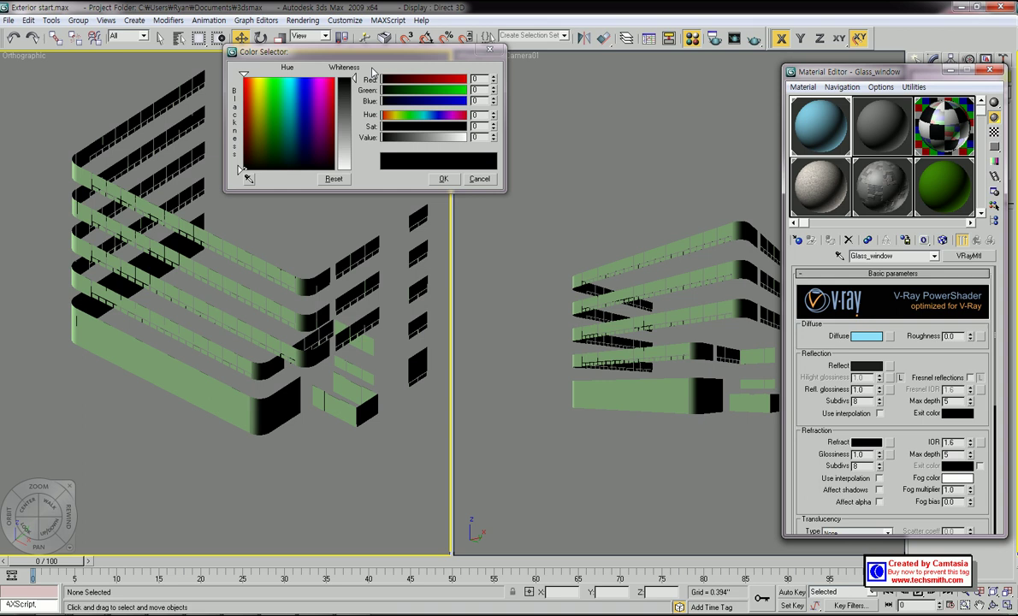
{"action": "left_click_drag", "start_coordinate": [351, 79], "coordinate": [354, 151]}
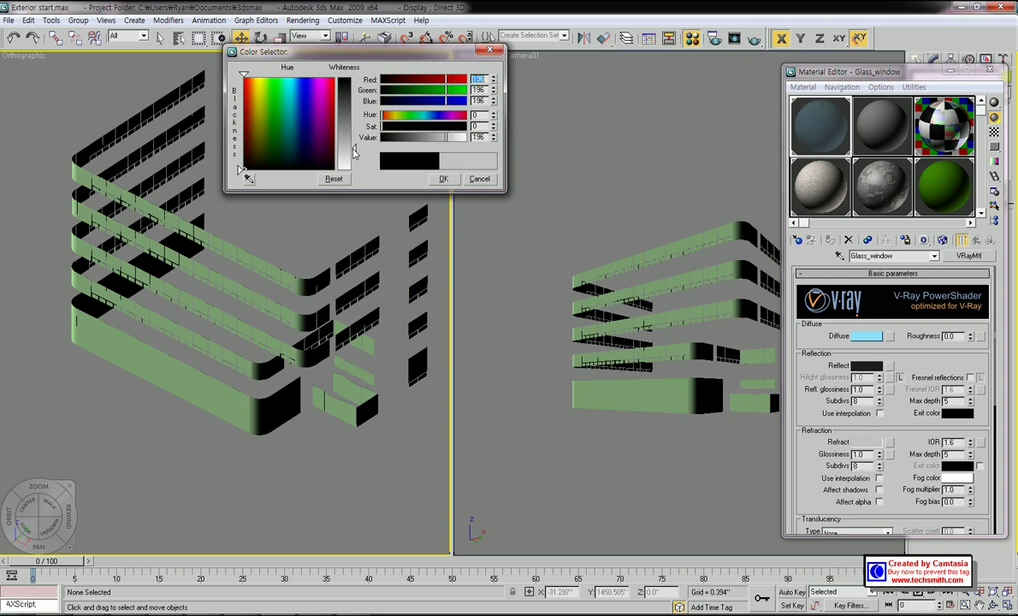
{"action": "left_click", "coordinate": [443, 179]}
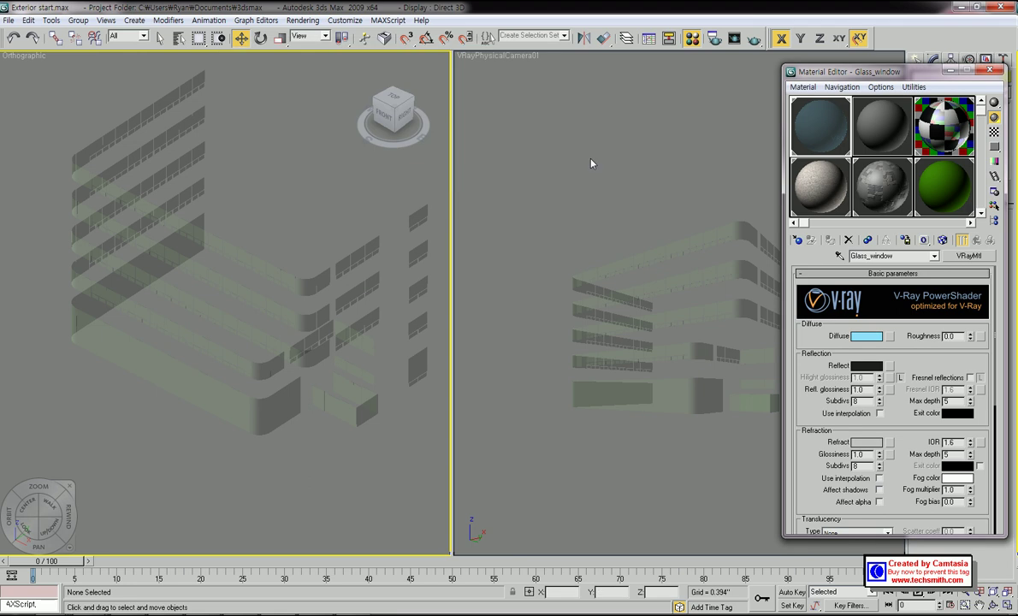
Select the building's window glass object and toggle the viewport display of the Glass_window material.
{"action": "left_click", "coordinate": [707, 83]}
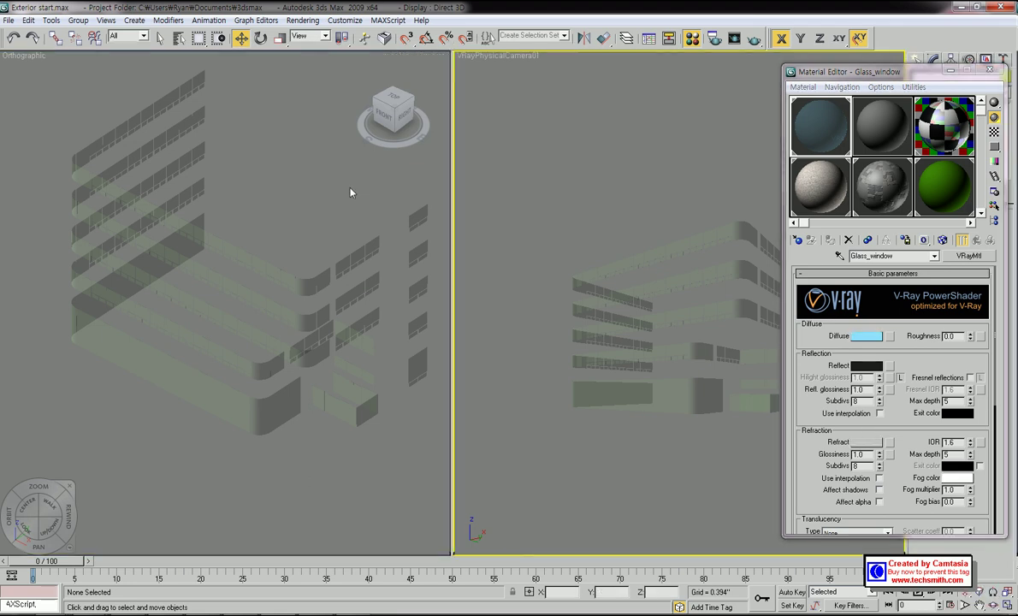
{"action": "left_click", "coordinate": [235, 252]}
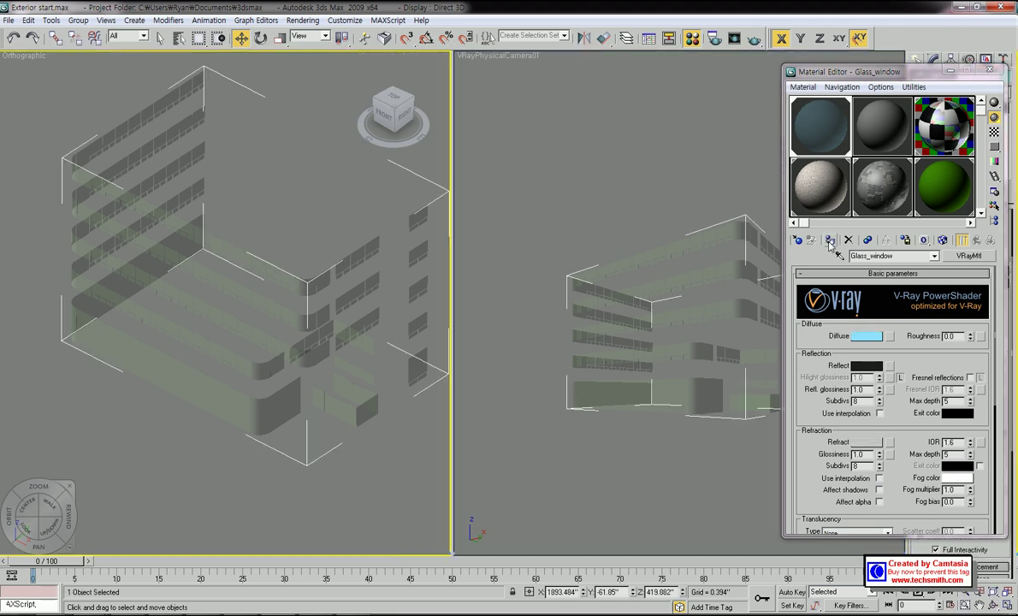
{"action": "left_click", "coordinate": [944, 240]}
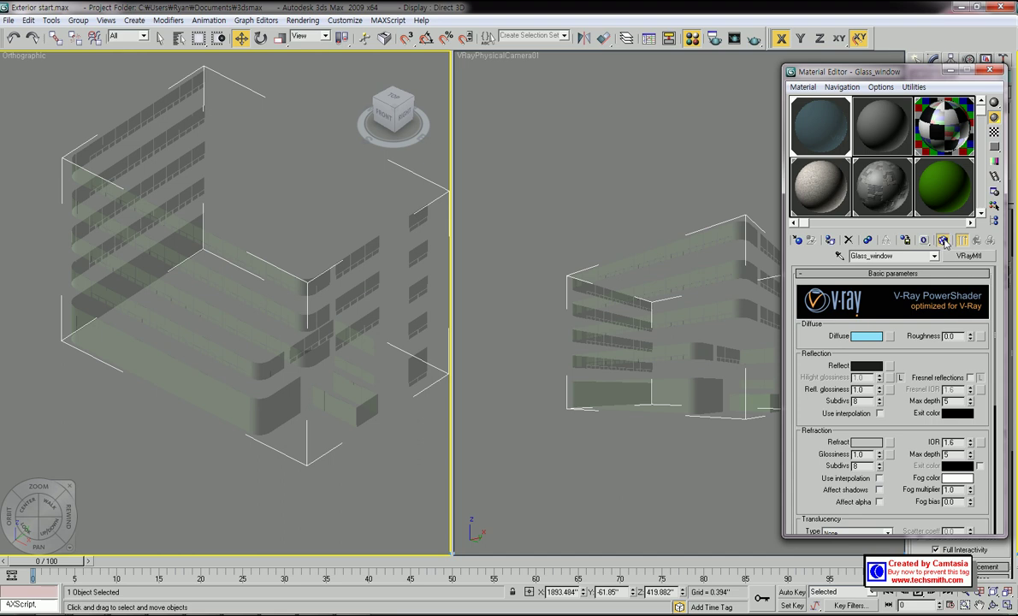
{"action": "left_click", "coordinate": [990, 71]}
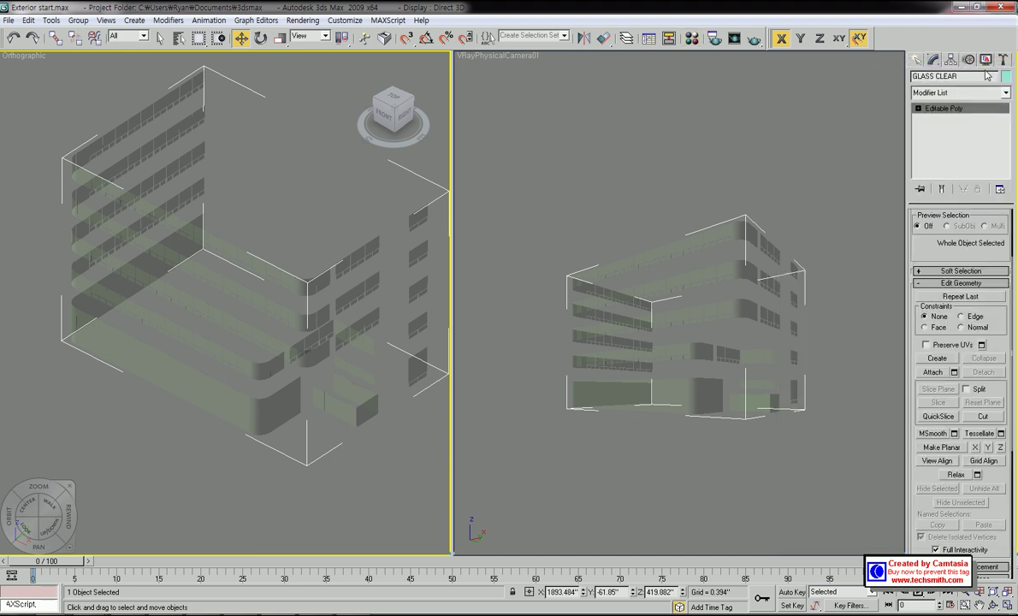
Clear the selection and unhide all objects in the scene.
{"action": "left_click", "coordinate": [346, 168]}
{"action": "middle_click_drag", "start_coordinate": [333, 207], "coordinate": [303, 237]}
{"action": "scroll", "coordinate": [302, 237], "scroll_direction": "down", "scroll_amount": 2}
{"action": "right_click", "coordinate": [666, 157]}
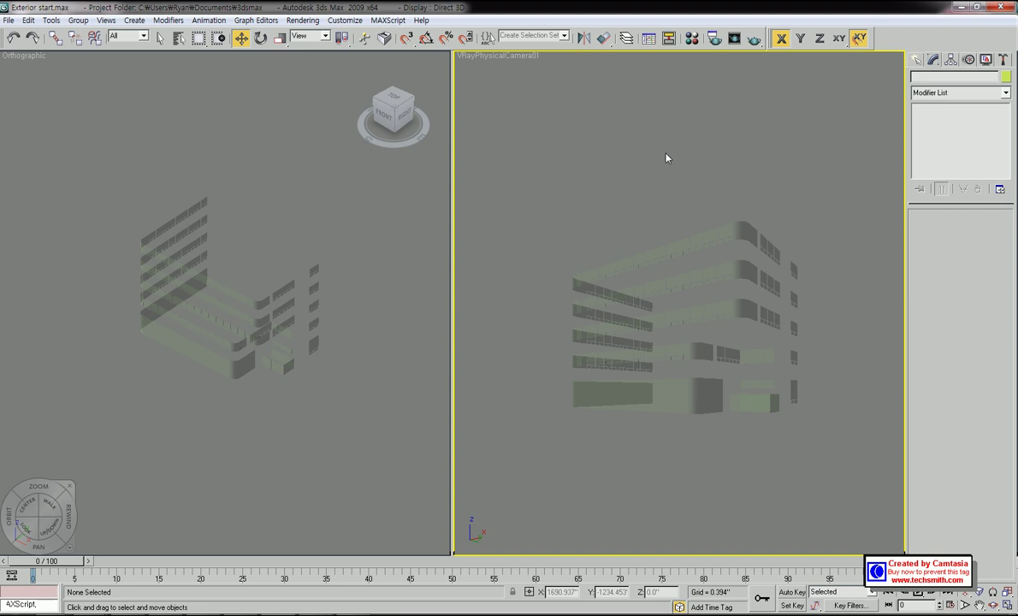
{"action": "right_click", "coordinate": [622, 160]}
{"action": "right_click", "coordinate": [649, 164]}
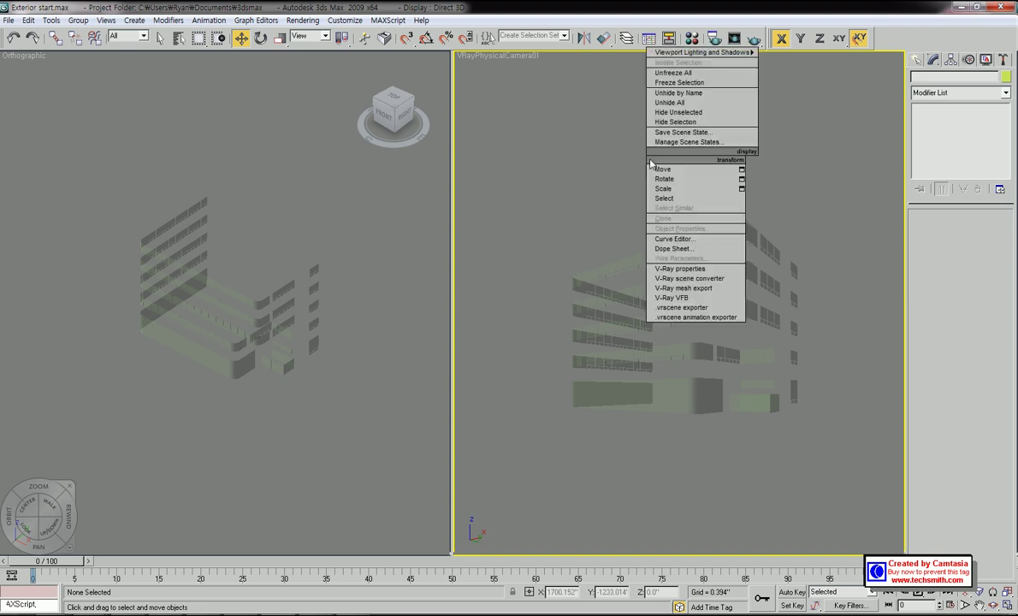
{"action": "left_click", "coordinate": [663, 108]}
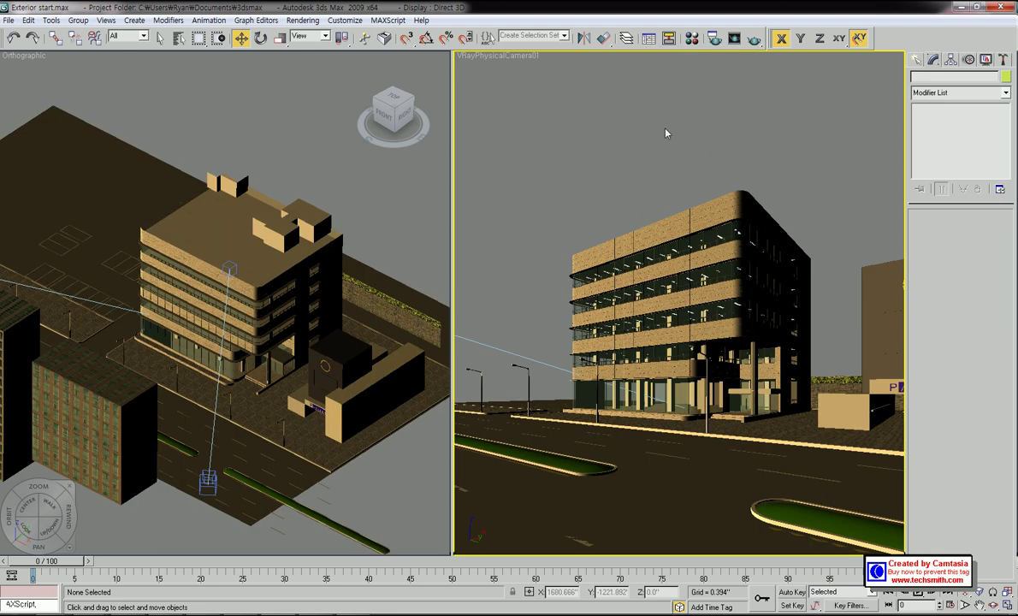
Render the camera view and examine the window glass at 200% zoom in the frame buffer.
{"action": "left_click", "coordinate": [753, 40]}
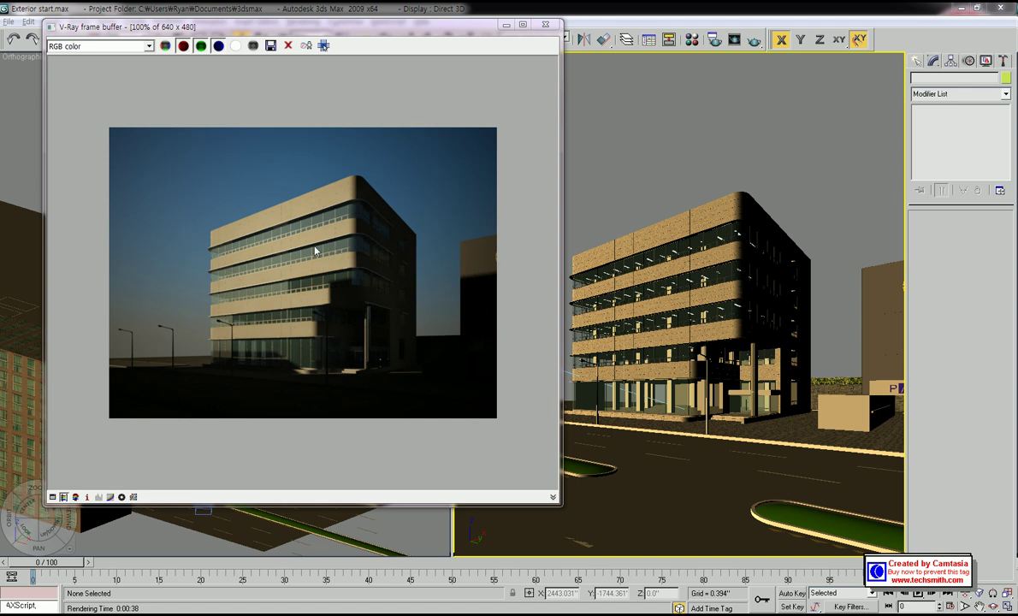
{"action": "left_click", "coordinate": [253, 272]}
{"action": "scroll", "coordinate": [304, 271], "scroll_direction": "up", "scroll_amount": 2}
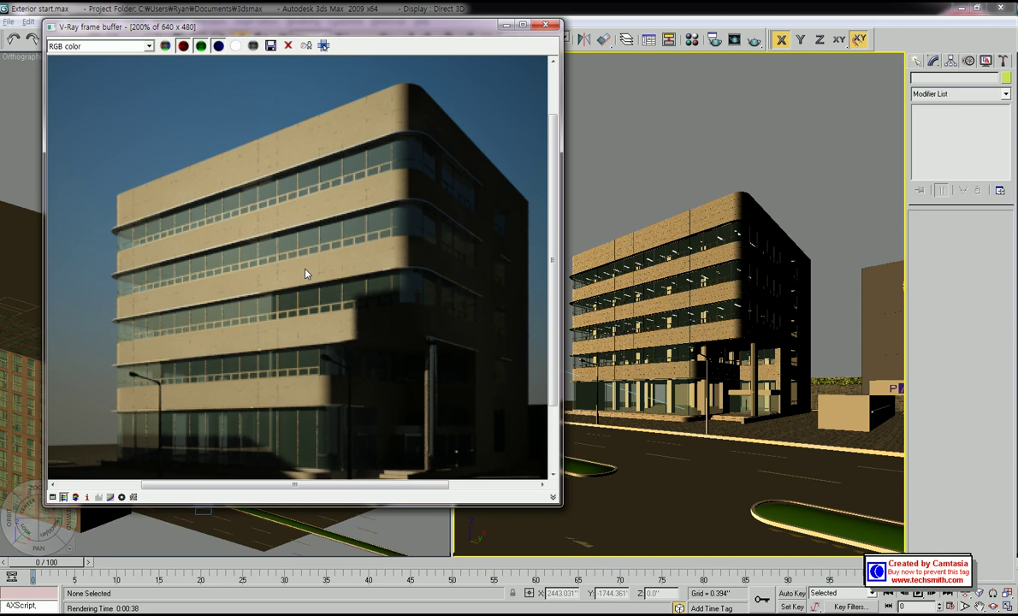
{"action": "scroll", "coordinate": [307, 267], "scroll_direction": "down", "scroll_amount": 2}
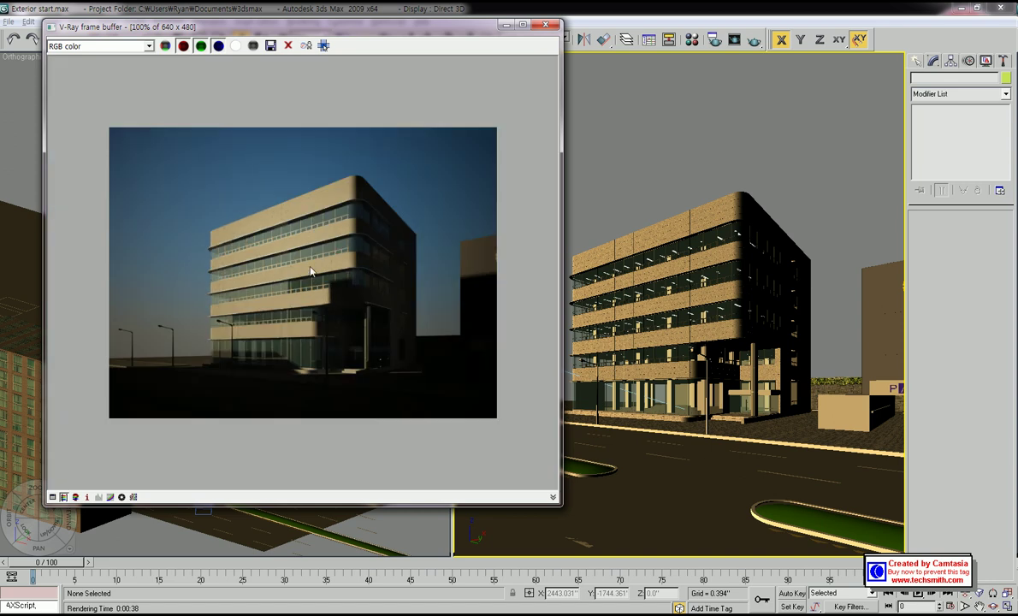
{"action": "scroll", "coordinate": [311, 272], "scroll_direction": "up", "scroll_amount": 2}
{"action": "scroll", "coordinate": [311, 272], "scroll_direction": "down", "scroll_amount": 2}
{"action": "left_click", "coordinate": [506, 25]}
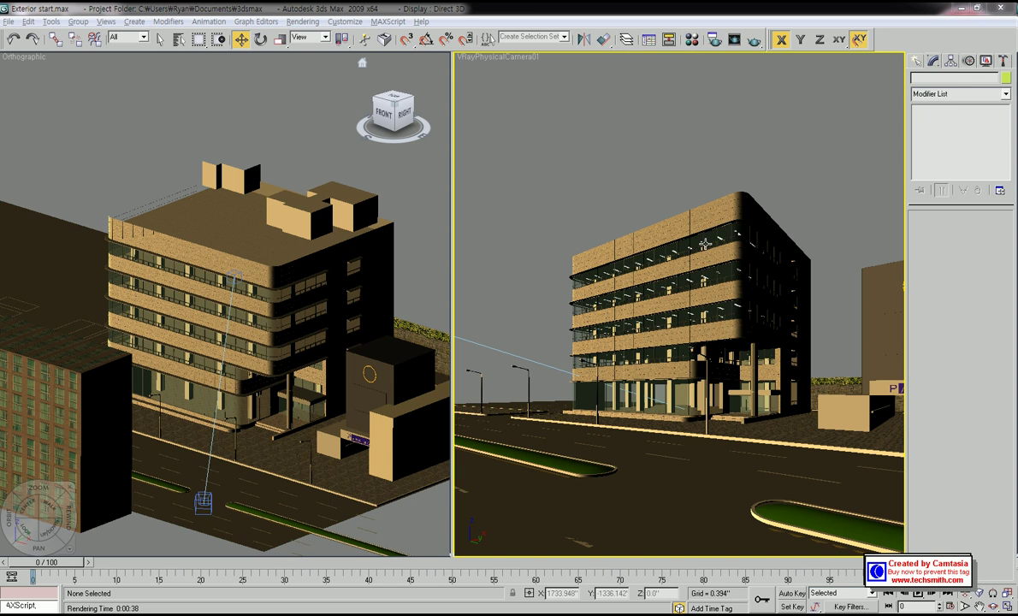
Select the objects that use the Interior lights material and isolate them.
{"action": "left_click", "coordinate": [693, 44]}
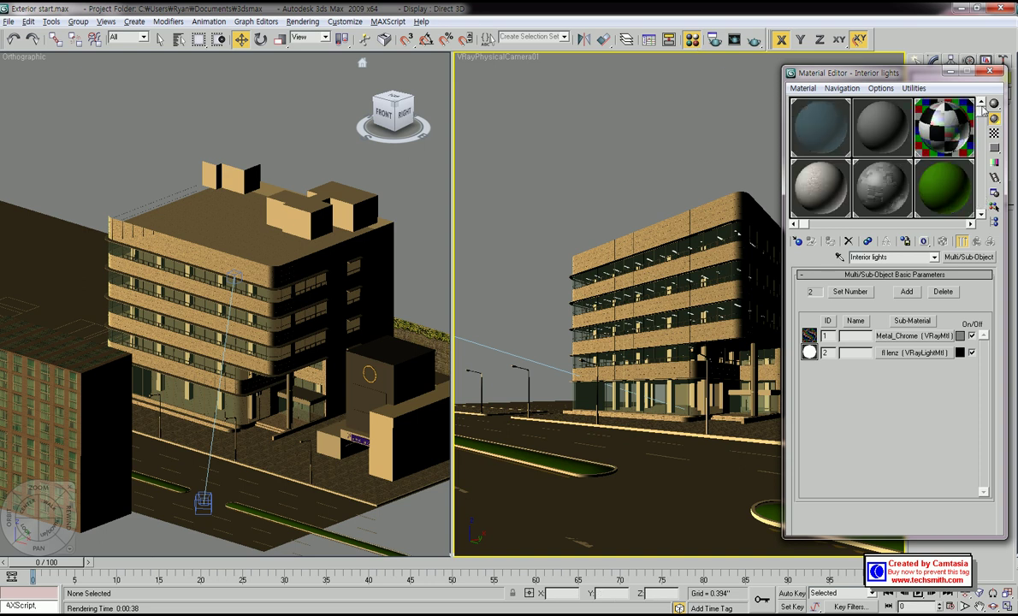
{"action": "left_click", "coordinate": [944, 134]}
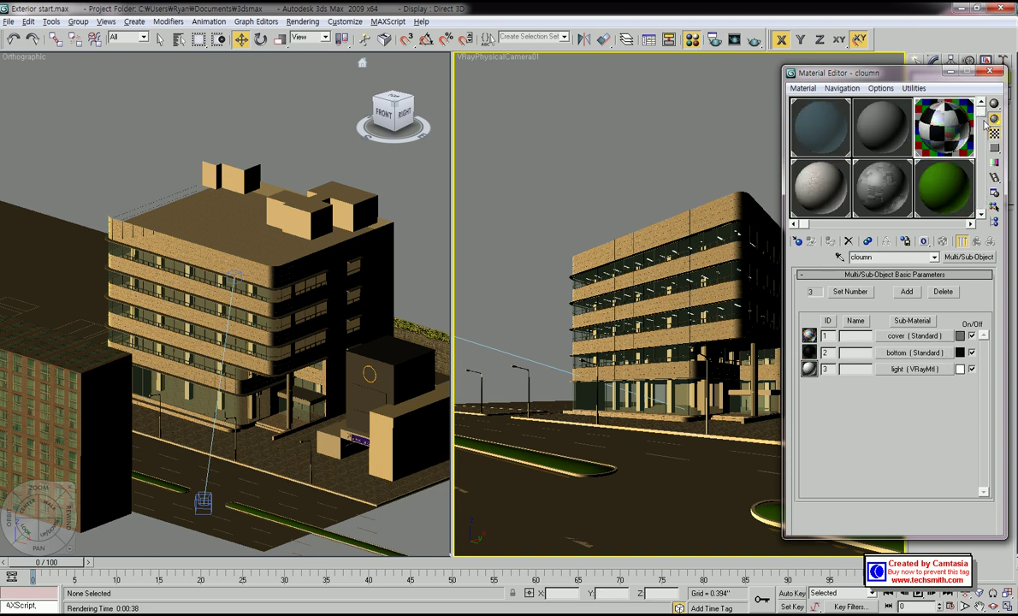
{"action": "left_click_drag", "start_coordinate": [981, 114], "coordinate": [981, 161]}
{"action": "left_click", "coordinate": [819, 190]}
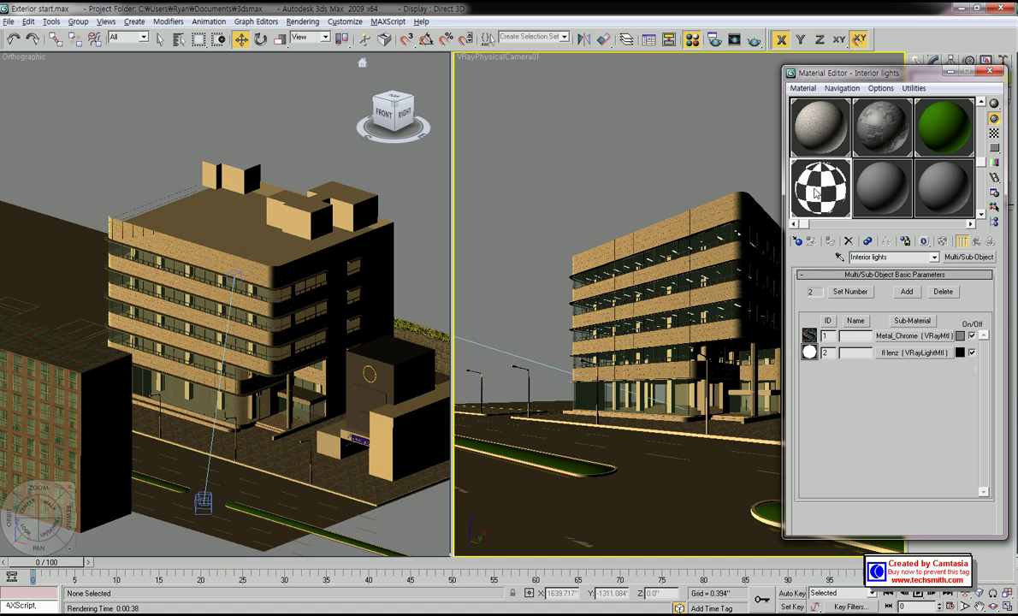
{"action": "right_click", "coordinate": [818, 190]}
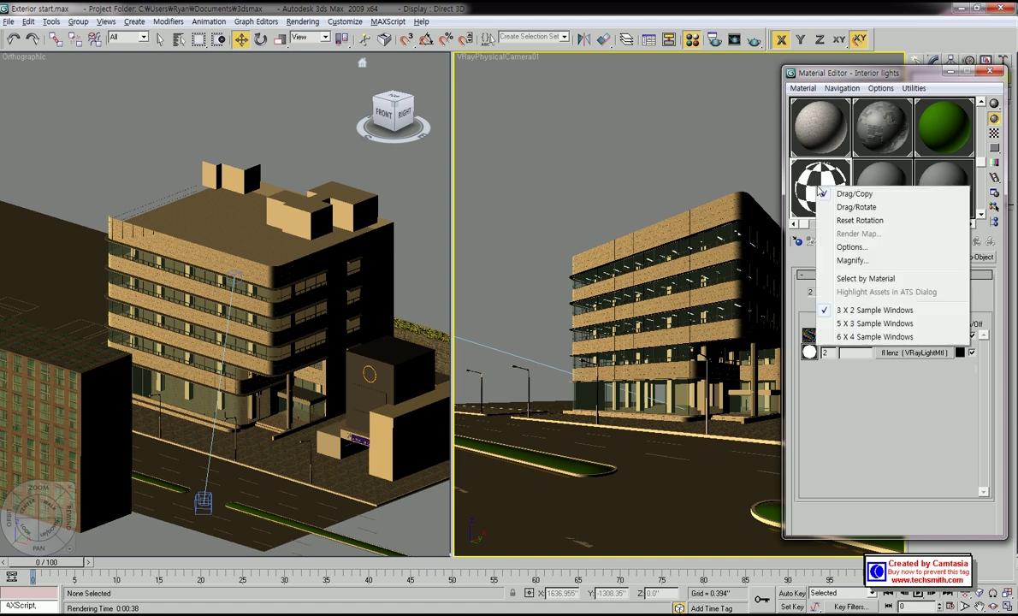
{"action": "left_click", "coordinate": [864, 279]}
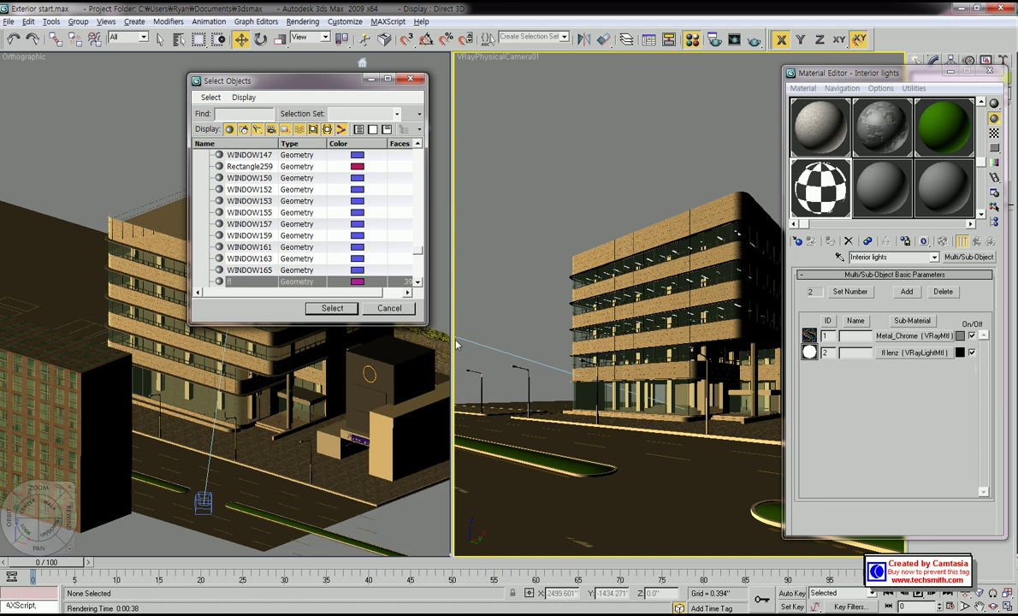
{"action": "left_click", "coordinate": [333, 308]}
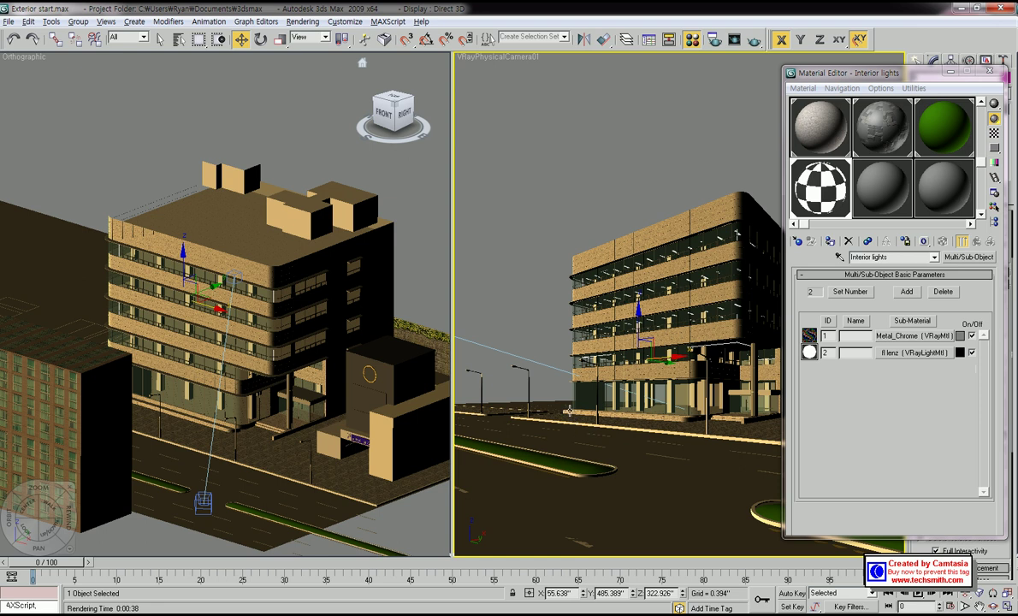
{"action": "key", "text": "alt+q"}
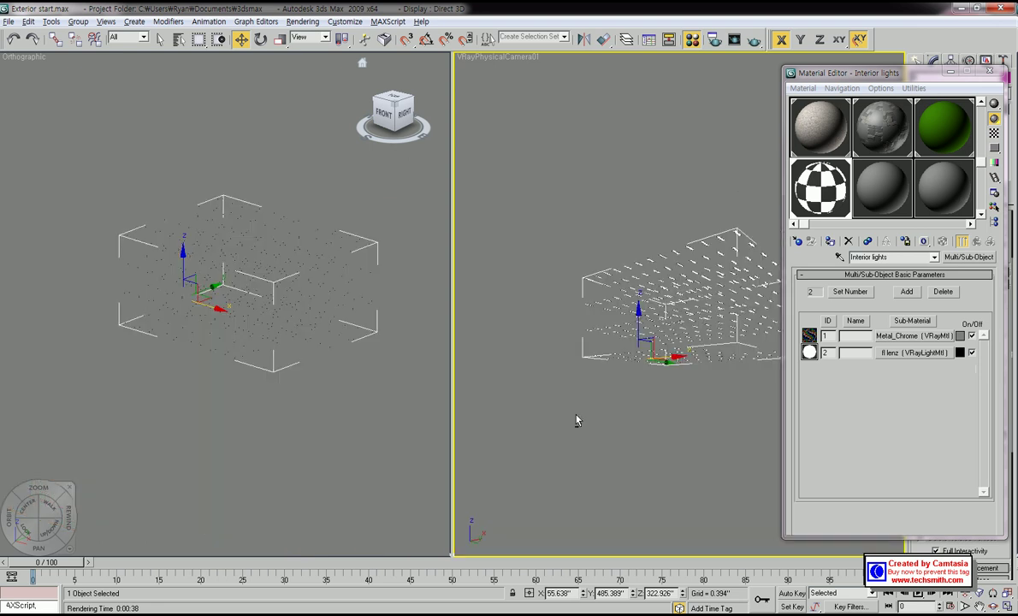
Examine the frame and the lens surface of a single interior light fixture up close.
{"action": "left_click", "coordinate": [398, 303]}
{"action": "scroll", "coordinate": [304, 334], "scroll_direction": "up", "scroll_amount": 3}
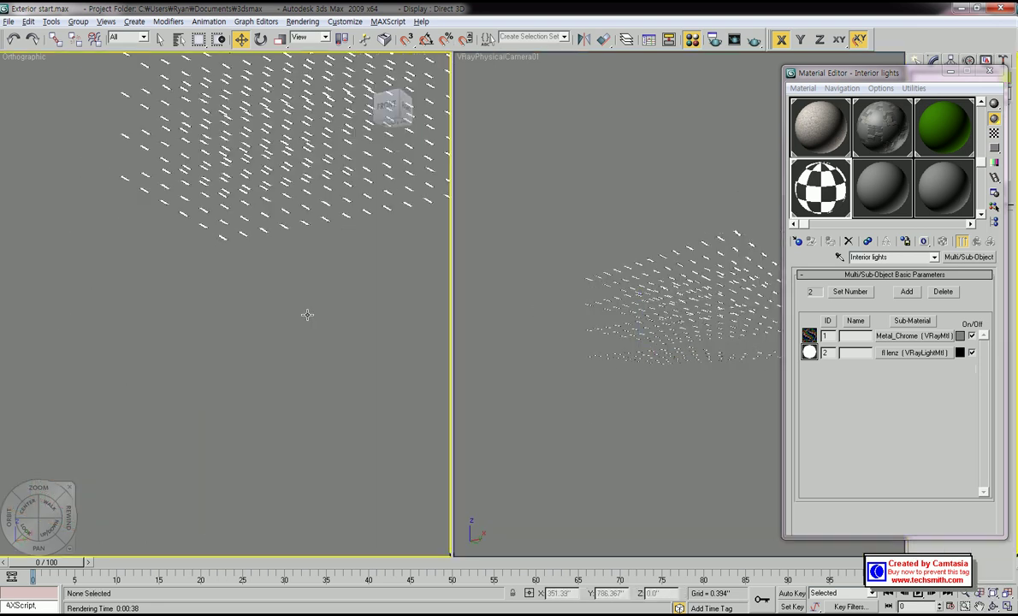
{"action": "scroll", "coordinate": [307, 315], "scroll_direction": "down", "scroll_amount": 3}
{"action": "scroll", "coordinate": [301, 347], "scroll_direction": "up", "scroll_amount": 6}
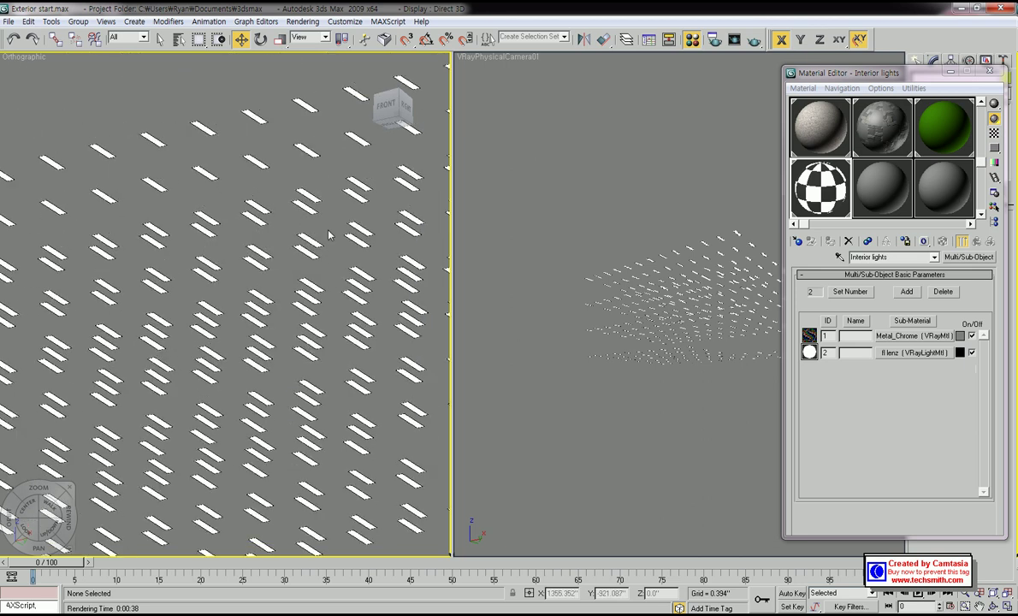
{"action": "scroll", "coordinate": [299, 291], "scroll_direction": "up", "scroll_amount": 8}
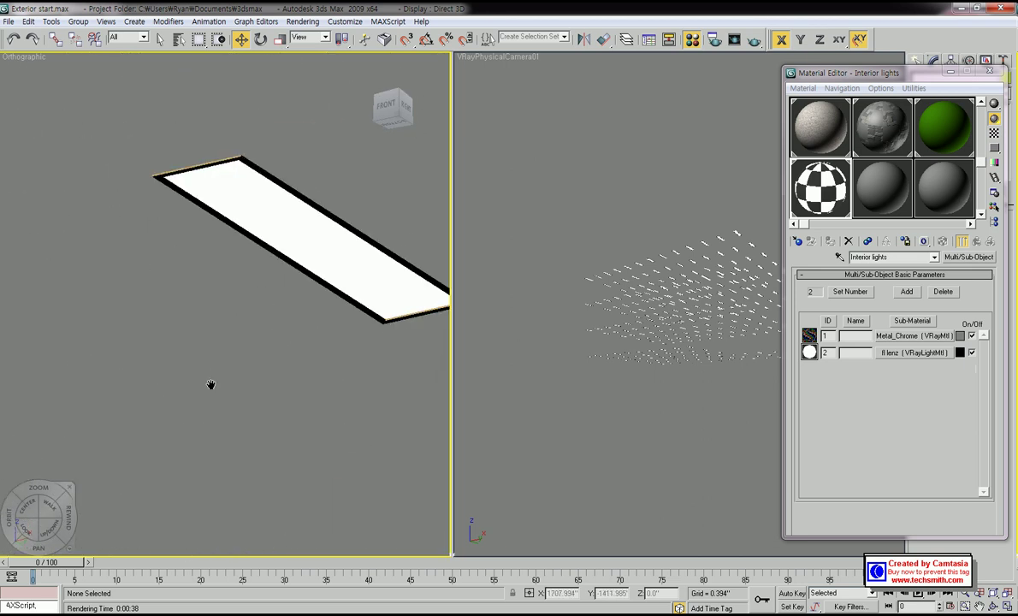
{"action": "middle_click_drag", "start_coordinate": [277, 330], "coordinate": [221, 375]}
{"action": "scroll", "coordinate": [231, 346], "scroll_direction": "up", "scroll_amount": 3}
{"action": "middle_click_drag", "start_coordinate": [222, 289], "coordinate": [345, 293]}
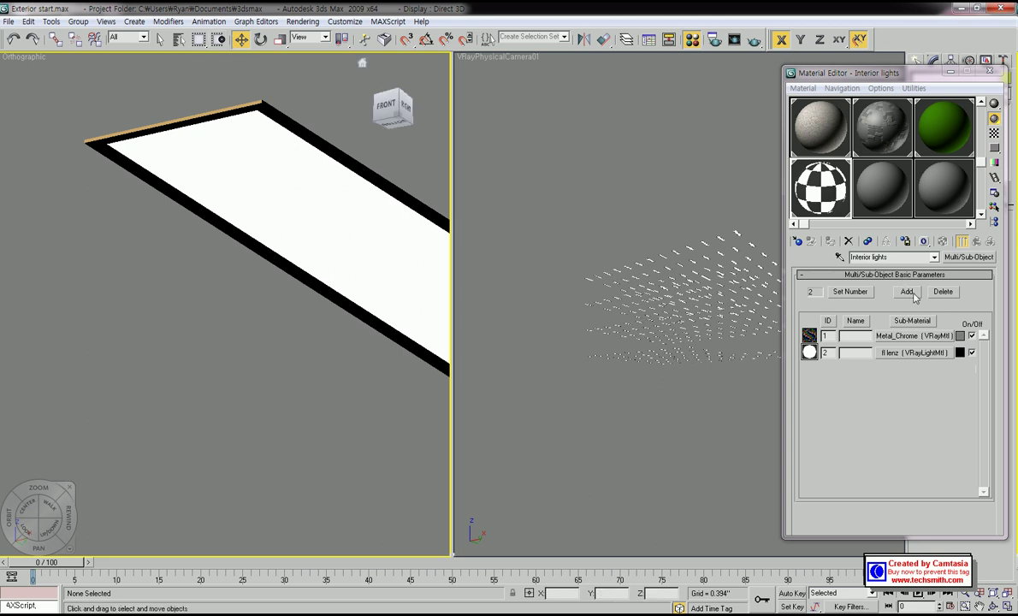
{"action": "middle_click_drag", "start_coordinate": [219, 264], "coordinate": [159, 322]}
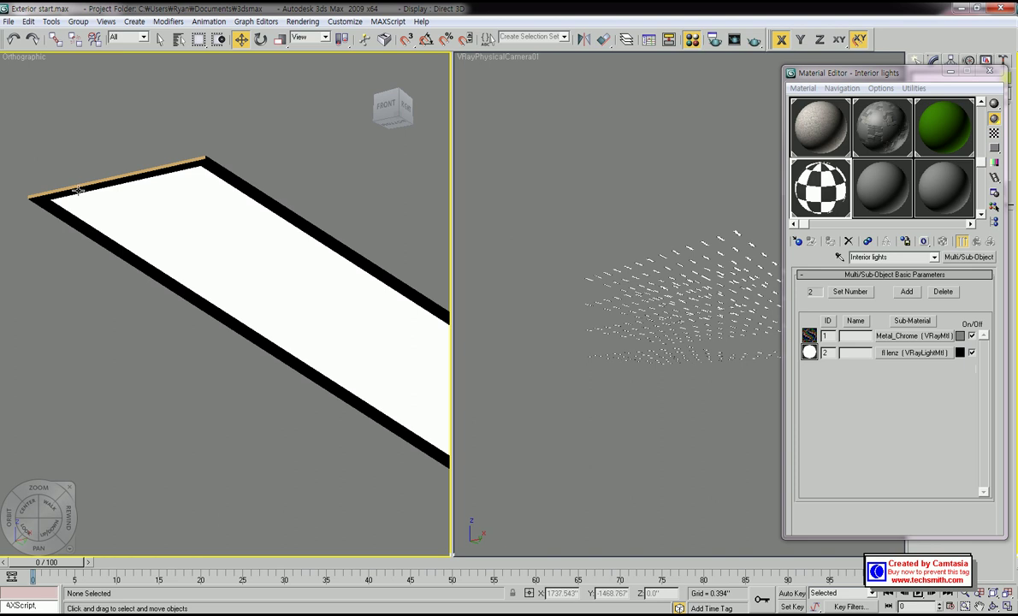
{"action": "middle_click_drag", "start_coordinate": [77, 186], "coordinate": [71, 166]}
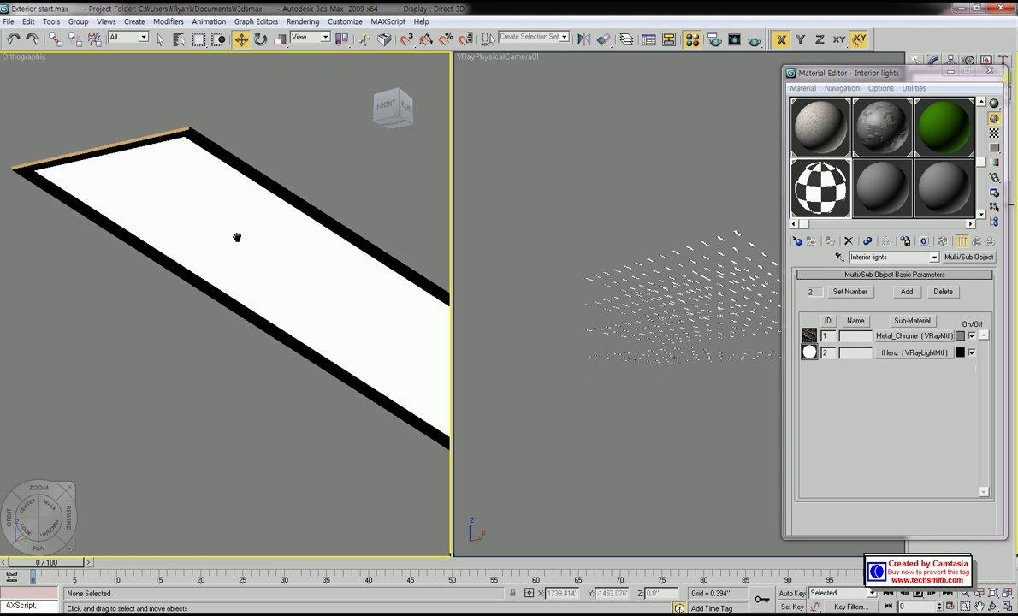
{"action": "scroll", "coordinate": [236, 234], "scroll_direction": "down", "scroll_amount": 2}
{"action": "scroll", "coordinate": [266, 246], "scroll_direction": "up", "scroll_amount": 2}
{"action": "scroll", "coordinate": [274, 277], "scroll_direction": "down", "scroll_amount": 2}
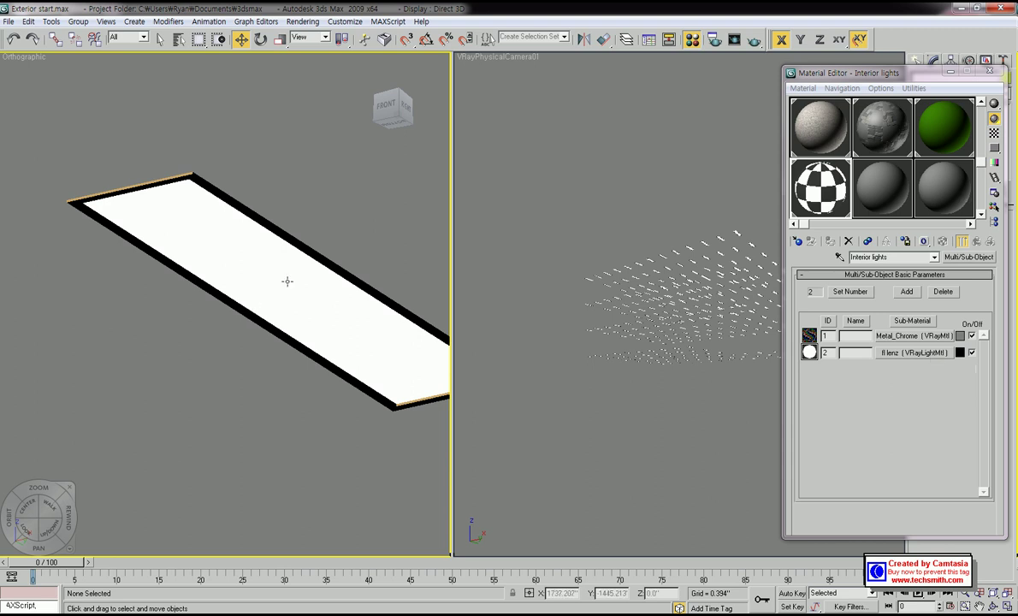
{"action": "middle_click_drag", "start_coordinate": [301, 342], "coordinate": [255, 321]}
{"action": "scroll", "coordinate": [254, 321], "scroll_direction": "down", "scroll_amount": 2}
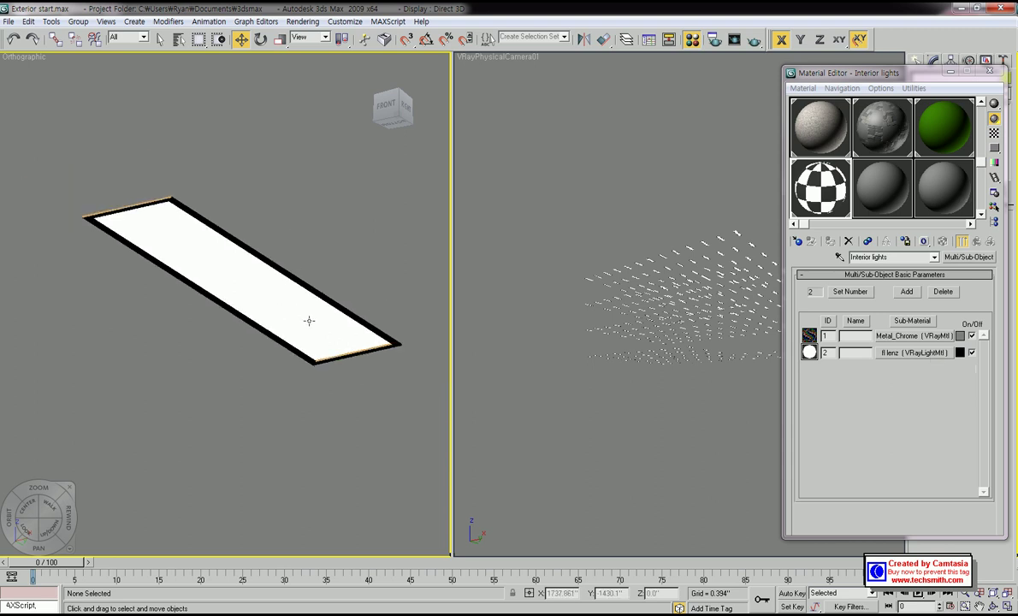
Set the color multiplier of the fl lenz VRayLightMtl sub-material to 100.
{"action": "left_click", "coordinate": [908, 354]}
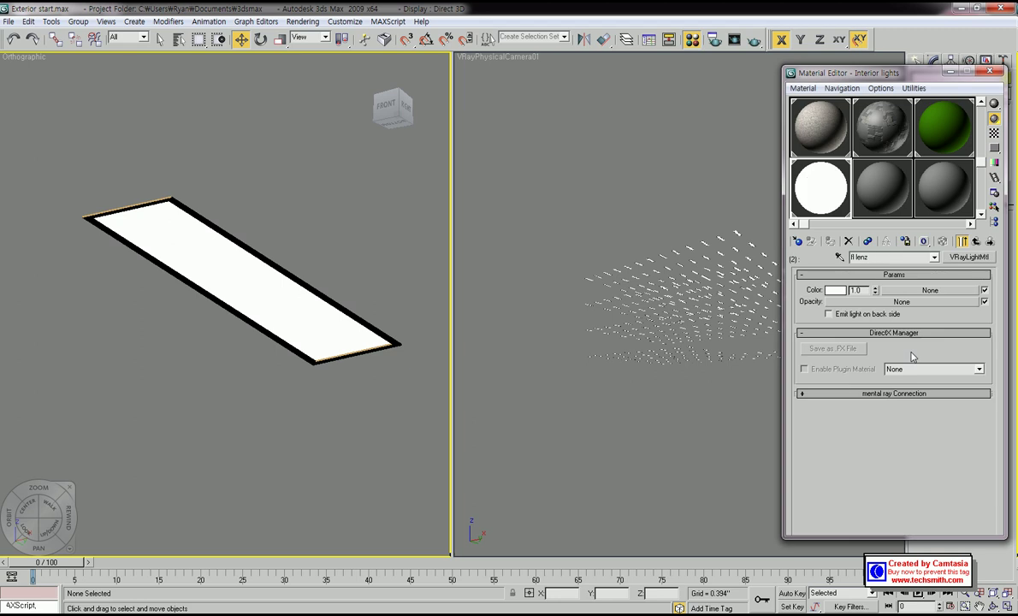
{"action": "double_click", "coordinate": [855, 291]}
{"action": "type", "text": "10"}
{"action": "left_click", "coordinate": [648, 192]}
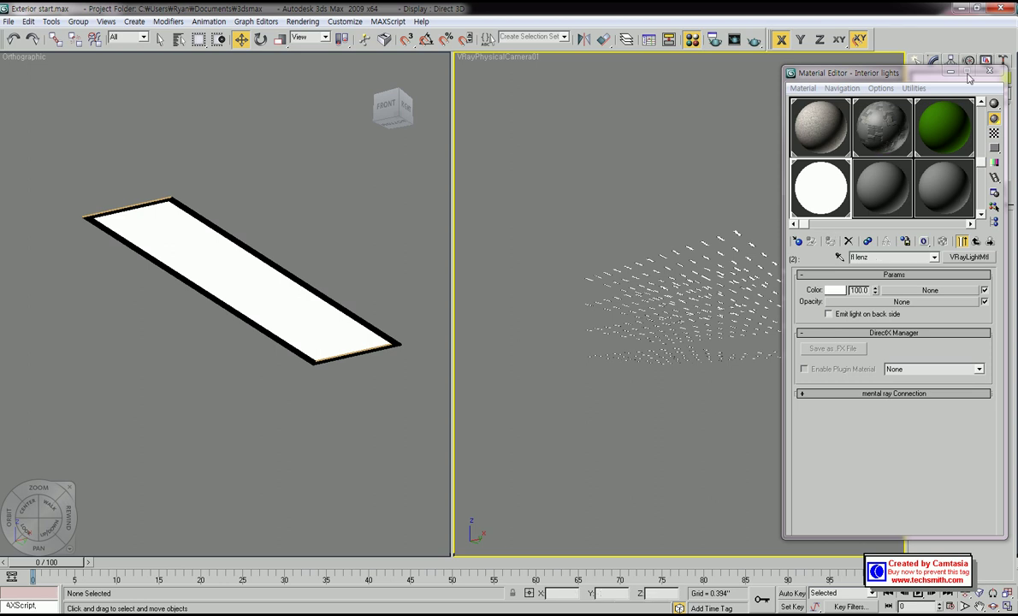
{"action": "left_click", "coordinate": [978, 242]}
{"action": "left_click", "coordinate": [989, 71]}
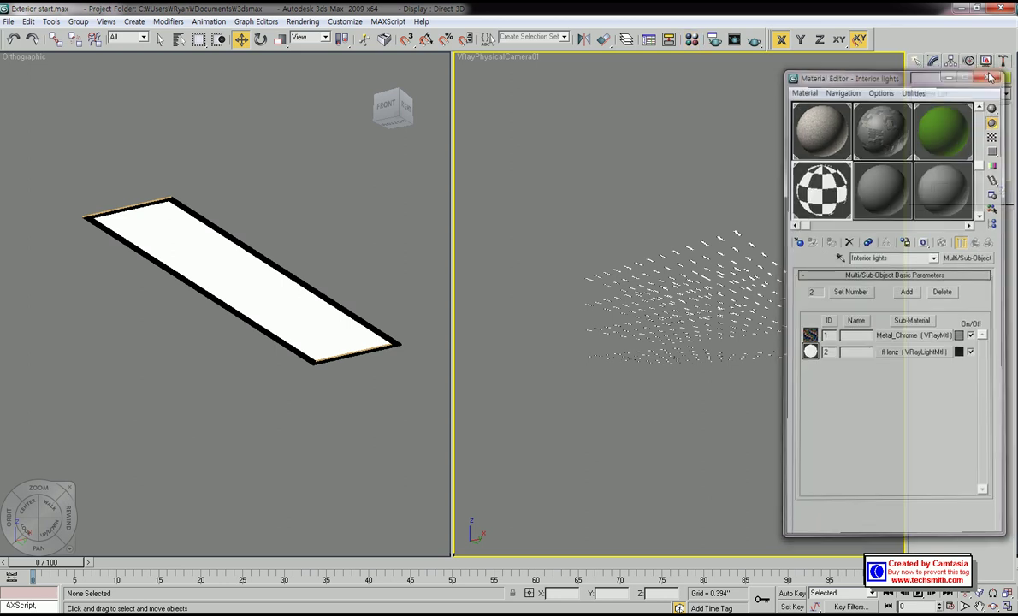
Unhide all objects and render the camera view with the brighter interior lights.
{"action": "right_click", "coordinate": [587, 169]}
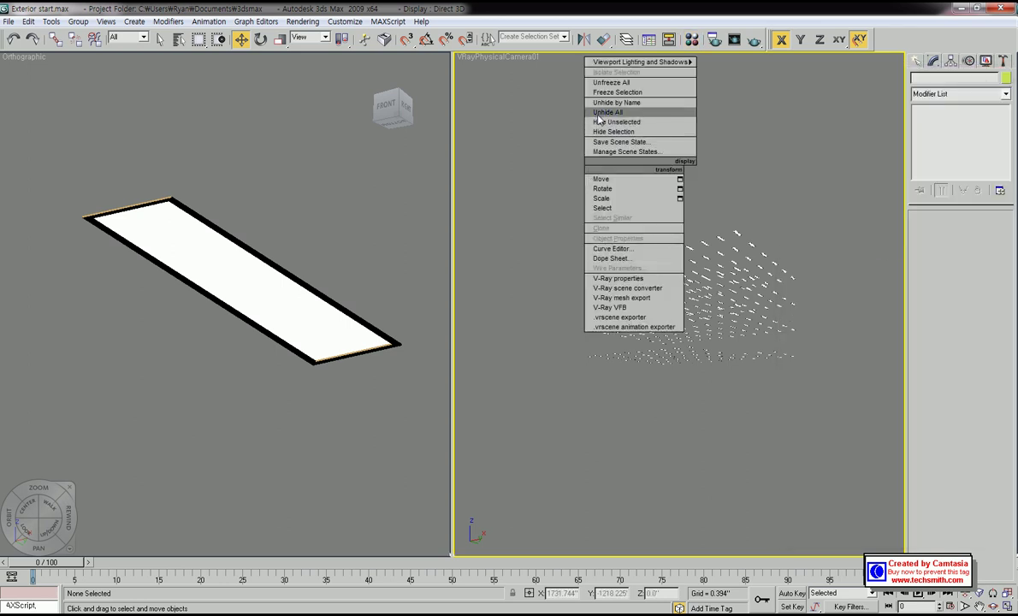
{"action": "left_click", "coordinate": [601, 112]}
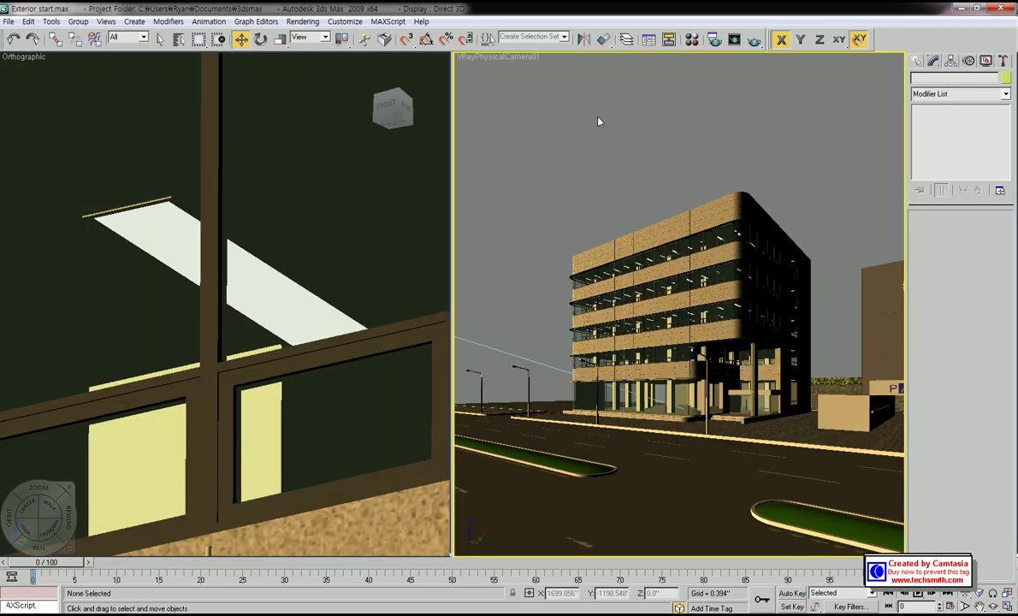
{"action": "left_click", "coordinate": [753, 39]}
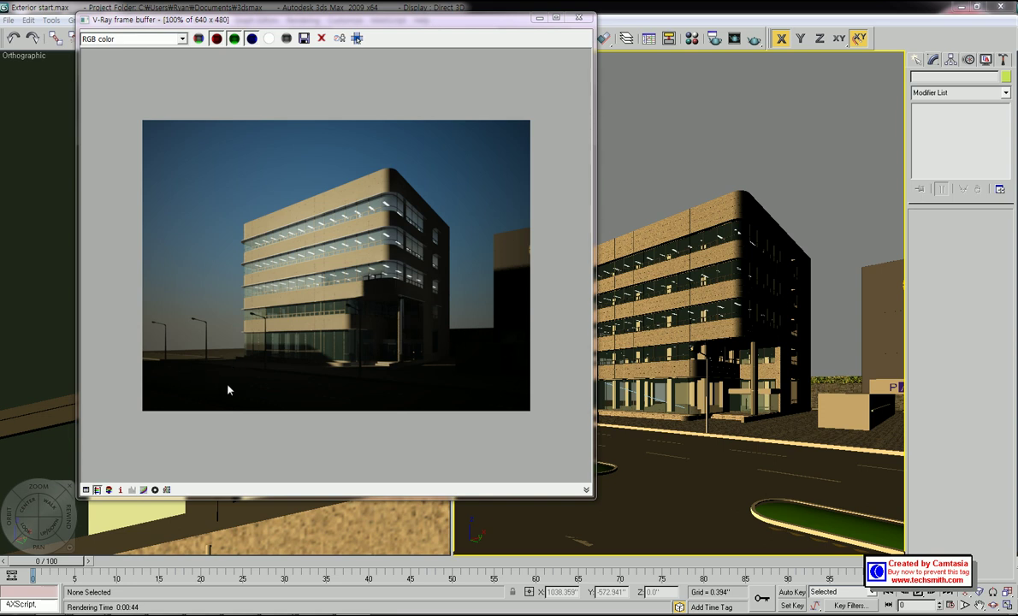
{"action": "left_click", "coordinate": [579, 18]}
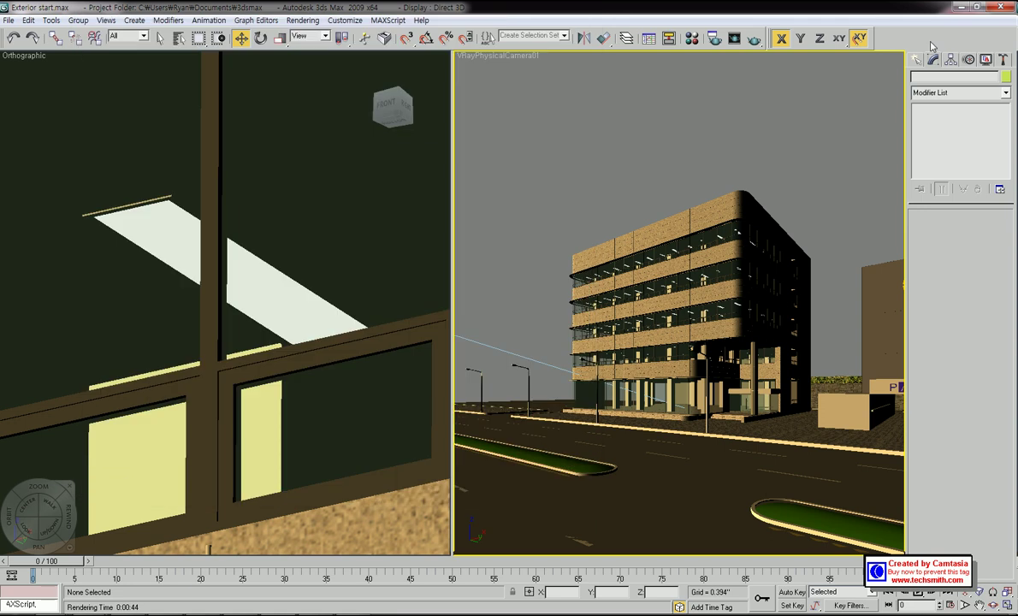
Maximize a top view that shows the whole site and clear the selection.
{"action": "left_click", "coordinate": [315, 195]}
{"action": "scroll", "coordinate": [318, 198], "scroll_direction": "down", "scroll_amount": 6}
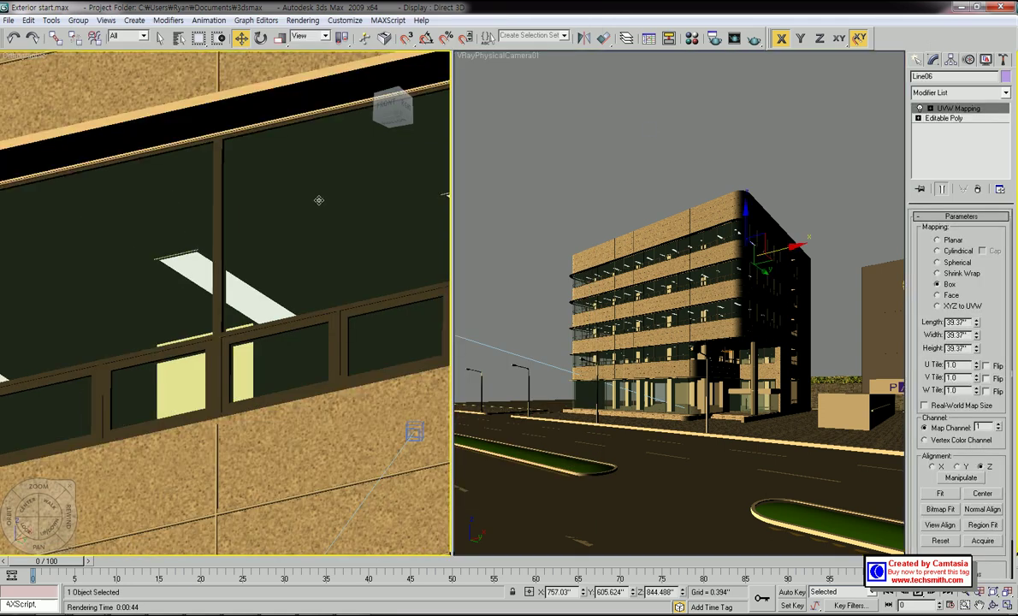
{"action": "scroll", "coordinate": [325, 204], "scroll_direction": "down", "scroll_amount": 10}
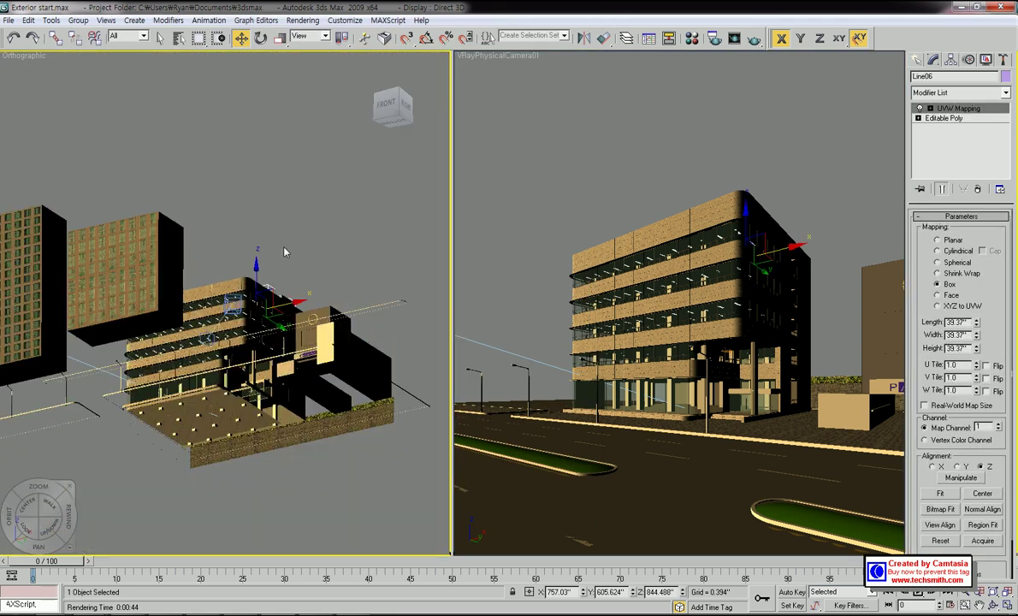
{"action": "middle_click_drag", "start_coordinate": [282, 246], "coordinate": [291, 186]}
{"action": "key", "text": "t"}
{"action": "scroll", "coordinate": [290, 245], "scroll_direction": "down", "scroll_amount": 6}
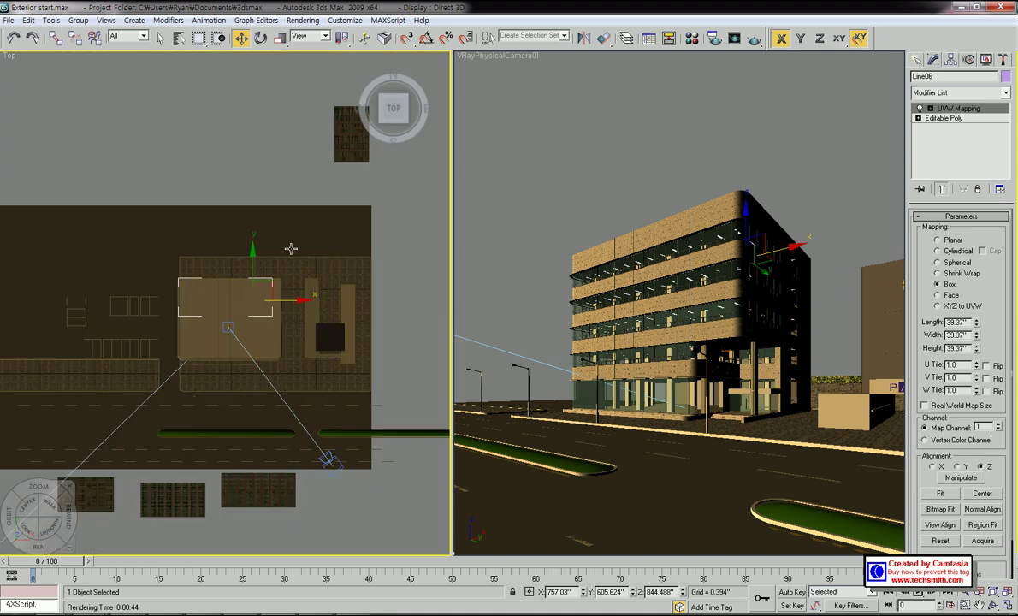
{"action": "key", "text": "alt+w"}
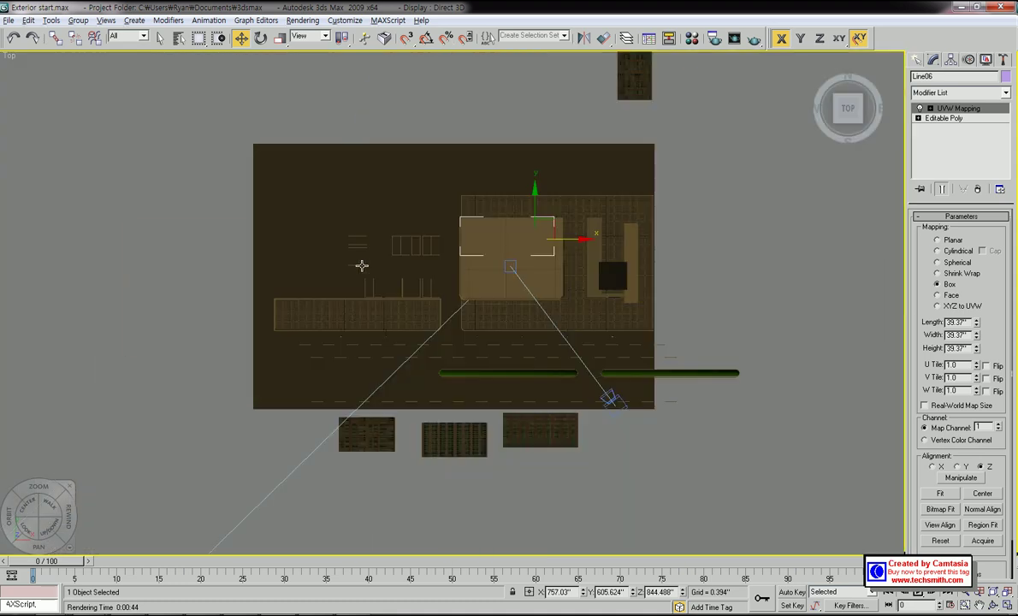
{"action": "scroll", "coordinate": [508, 266], "scroll_direction": "down", "scroll_amount": 2}
{"action": "left_click", "coordinate": [644, 258]}
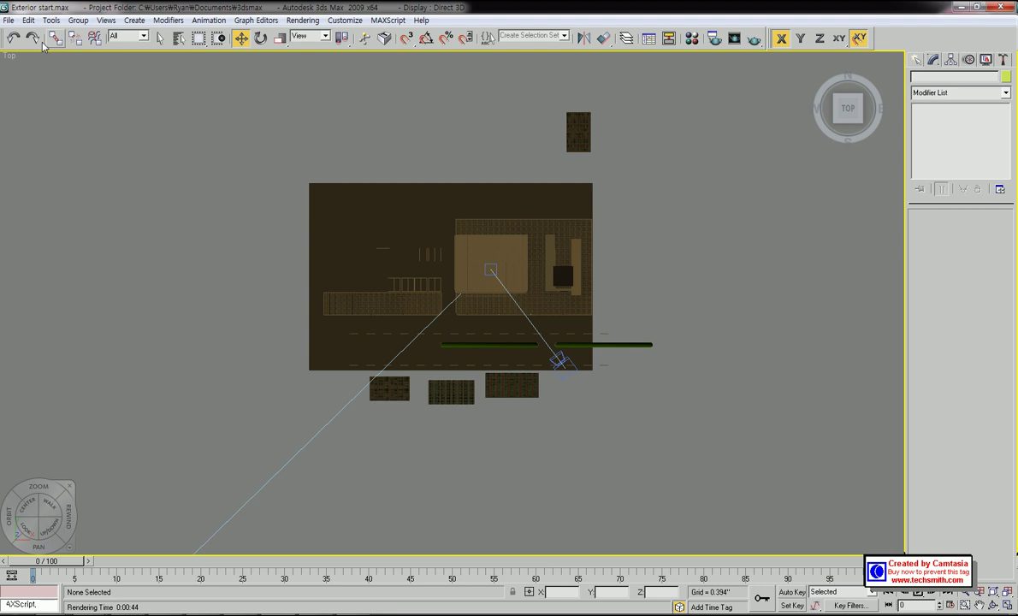
Merge all objects of audi.max from the car folder in class9 into the scene.
{"action": "left_click", "coordinate": [7, 20]}
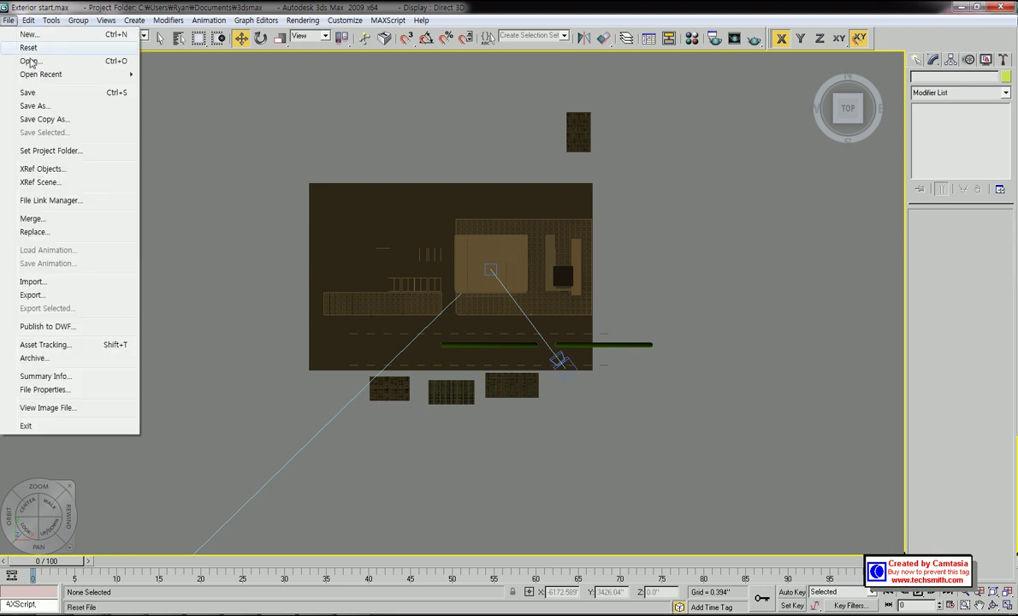
{"action": "left_click", "coordinate": [32, 219]}
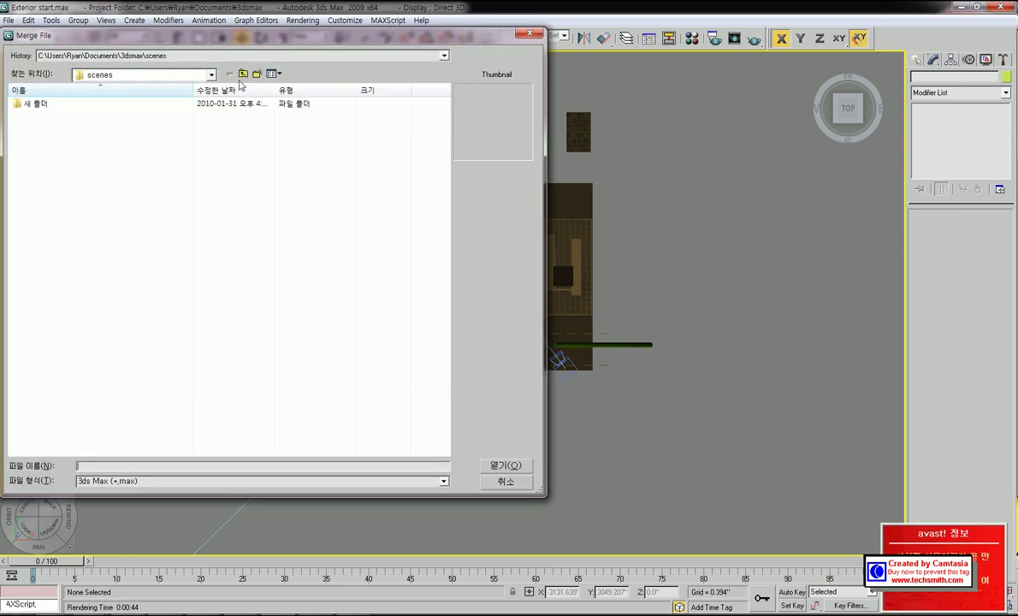
{"action": "left_click", "coordinate": [243, 77]}
{"action": "left_click", "coordinate": [243, 77]}
{"action": "left_click", "coordinate": [243, 77]}
{"action": "left_click", "coordinate": [243, 77]}
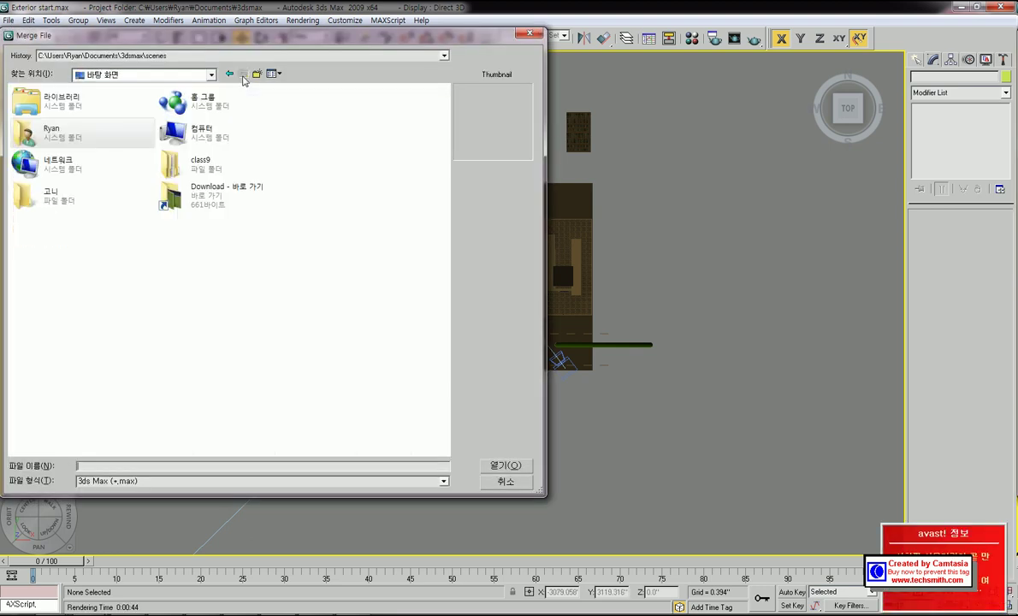
{"action": "double_click", "coordinate": [197, 165]}
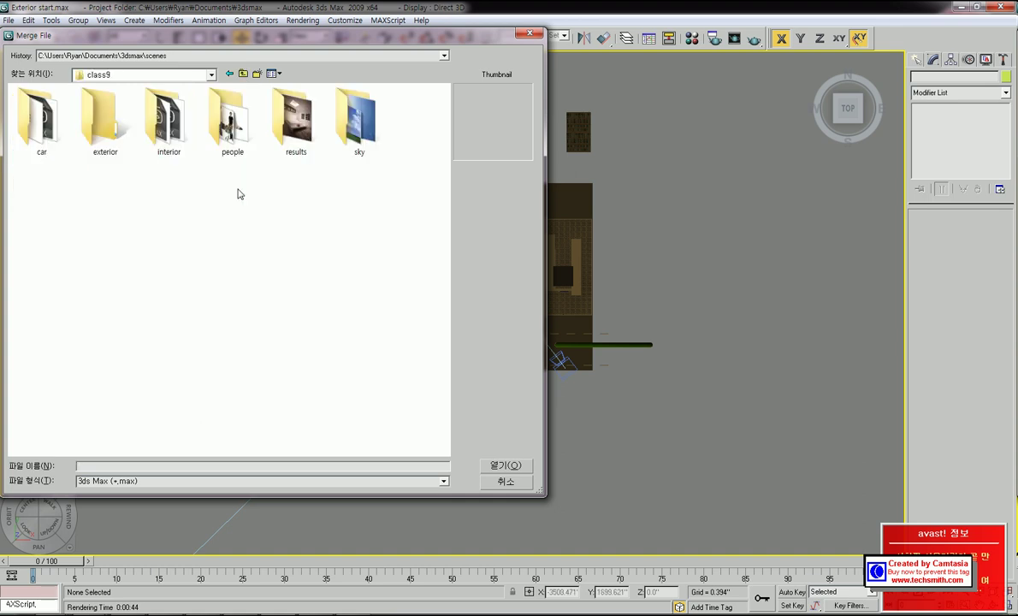
{"action": "double_click", "coordinate": [40, 127]}
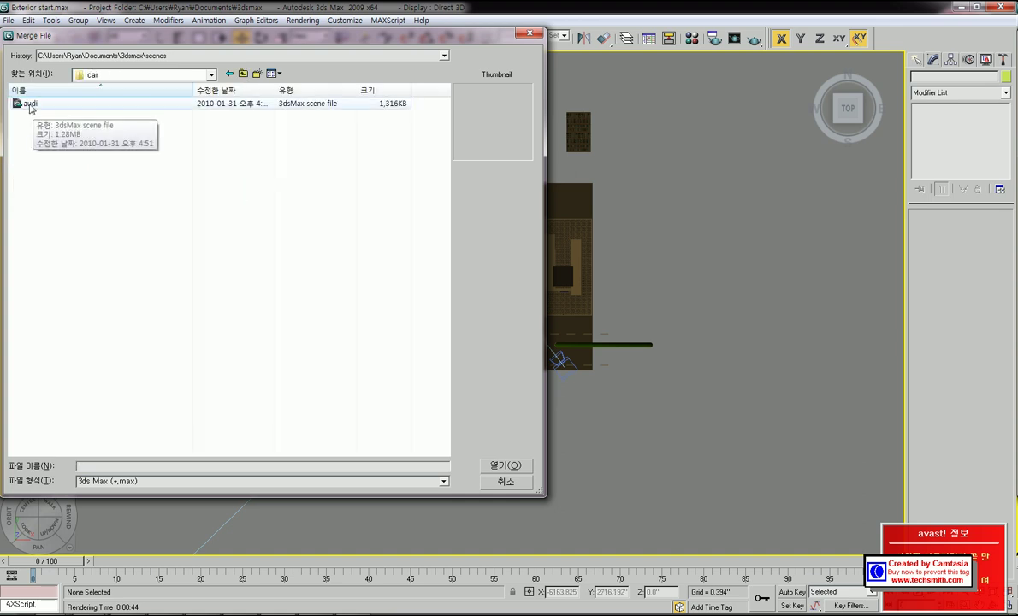
{"action": "left_click", "coordinate": [30, 105]}
{"action": "double_click", "coordinate": [30, 105]}
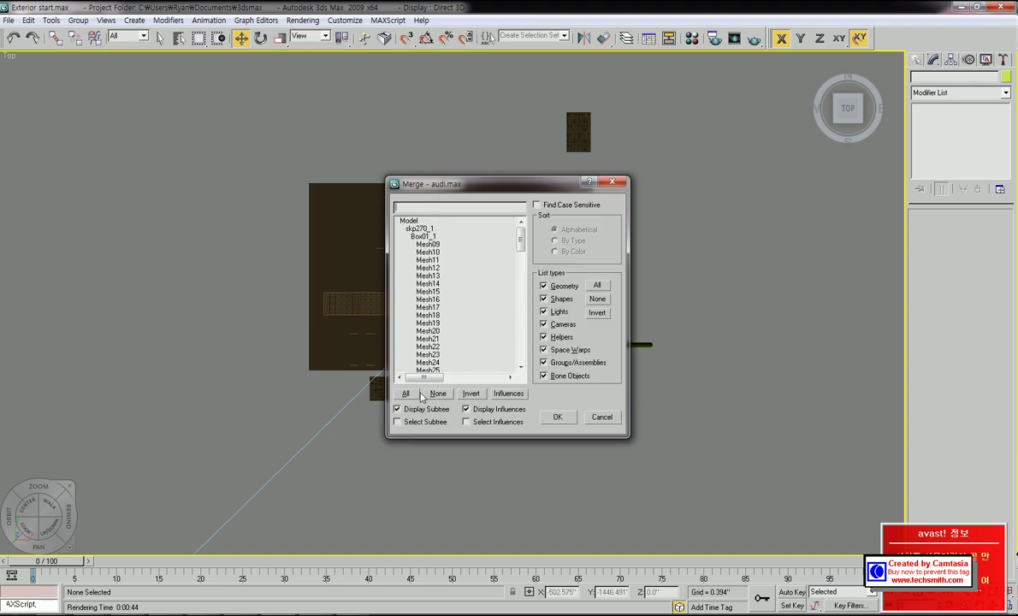
{"action": "left_click", "coordinate": [408, 393]}
{"action": "left_click", "coordinate": [557, 417]}
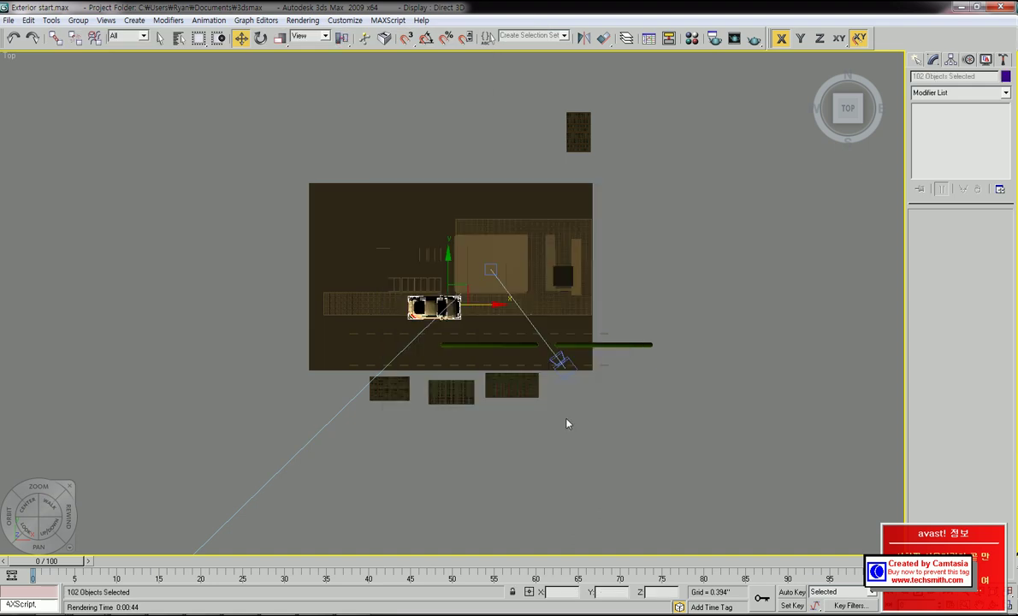
Scale the merged car down uniformly to a realistic size relative to the office building.
{"action": "middle_click_drag", "start_coordinate": [435, 328], "coordinate": [392, 265]}
{"action": "scroll", "coordinate": [442, 291], "scroll_direction": "up", "scroll_amount": 5}
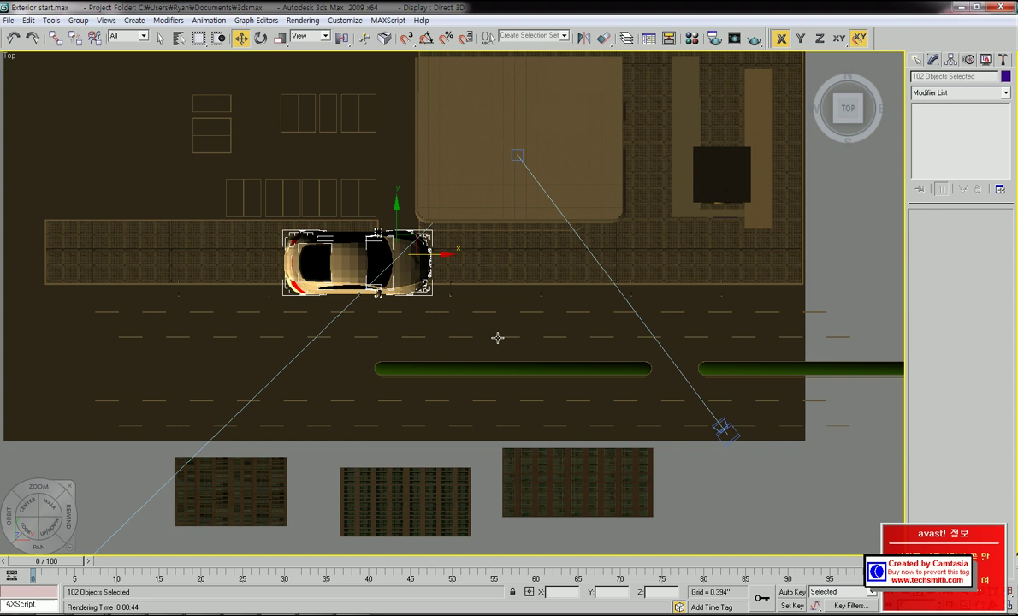
{"action": "mouse_move", "coordinate": [497, 338]}
{"action": "middle_mouse_down", "text": "alt"}
{"action": "mouse_move", "coordinate": [455, 366]}
{"action": "mouse_move", "coordinate": [420, 348]}
{"action": "mouse_move", "coordinate": [461, 350]}
{"action": "mouse_move", "coordinate": [466, 364]}
{"action": "mouse_move", "coordinate": [482, 346]}
{"action": "middle_mouse_up", "text": "alt"}
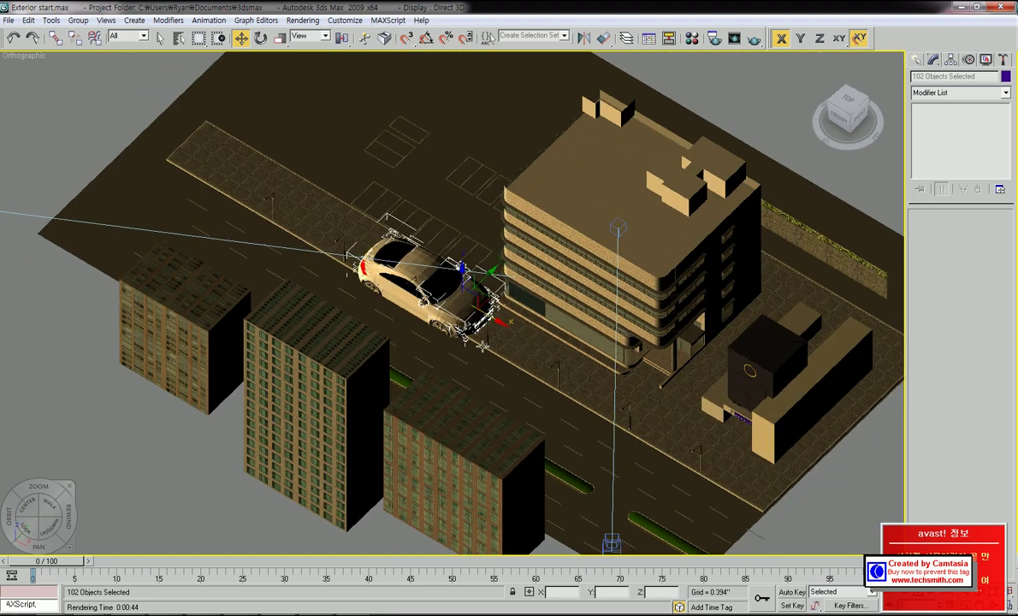
{"action": "scroll", "coordinate": [482, 345], "scroll_direction": "up", "scroll_amount": 3}
{"action": "middle_click_drag", "start_coordinate": [441, 199], "coordinate": [446, 228]}
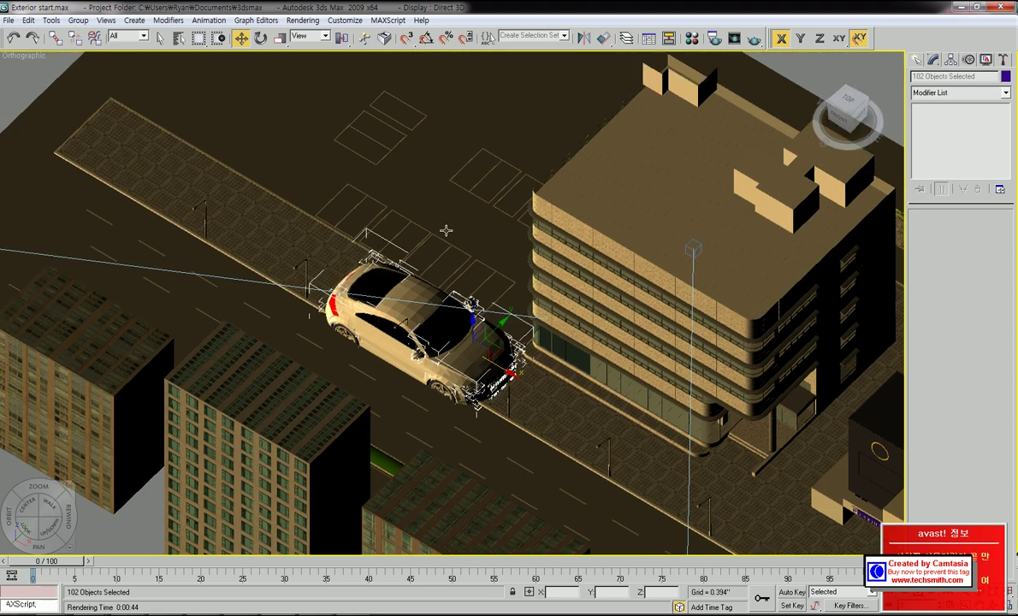
{"action": "left_click", "coordinate": [280, 39]}
{"action": "left_click_drag", "start_coordinate": [462, 355], "coordinate": [502, 540]}
Move the car in the top view onto the road lane in front of the office building.
{"action": "middle_click_drag", "start_coordinate": [532, 449], "coordinate": [450, 440]}
{"action": "key", "text": "t"}
{"action": "key", "text": "z"}
{"action": "scroll", "coordinate": [467, 425], "scroll_direction": "down", "scroll_amount": 5}
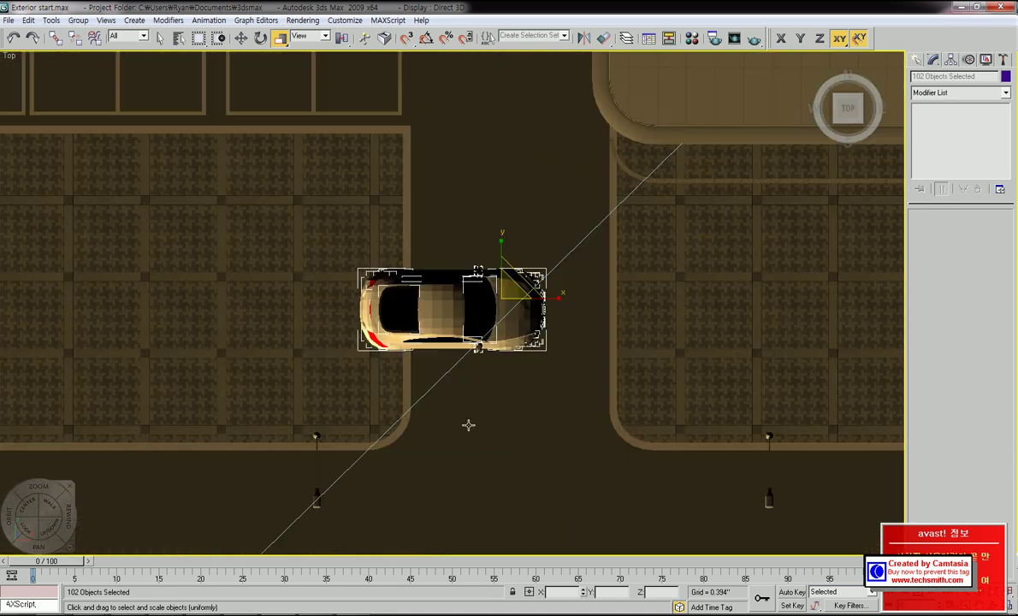
{"action": "scroll", "coordinate": [468, 425], "scroll_direction": "down", "scroll_amount": 10}
{"action": "middle_click_drag", "start_coordinate": [454, 358], "coordinate": [453, 286]}
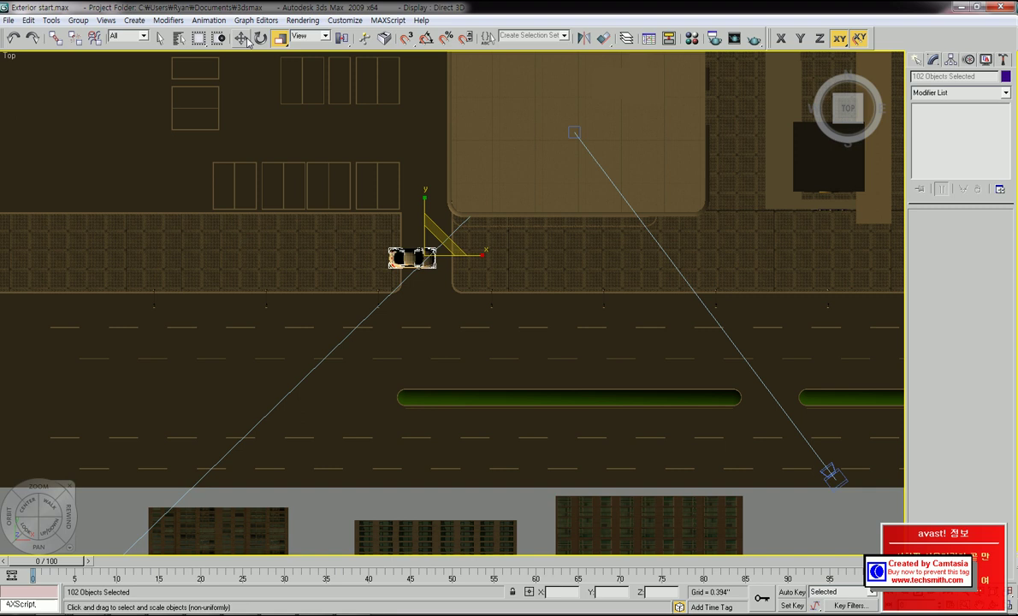
{"action": "key", "text": "w"}
{"action": "left_click_drag", "start_coordinate": [445, 246], "coordinate": [555, 330]}
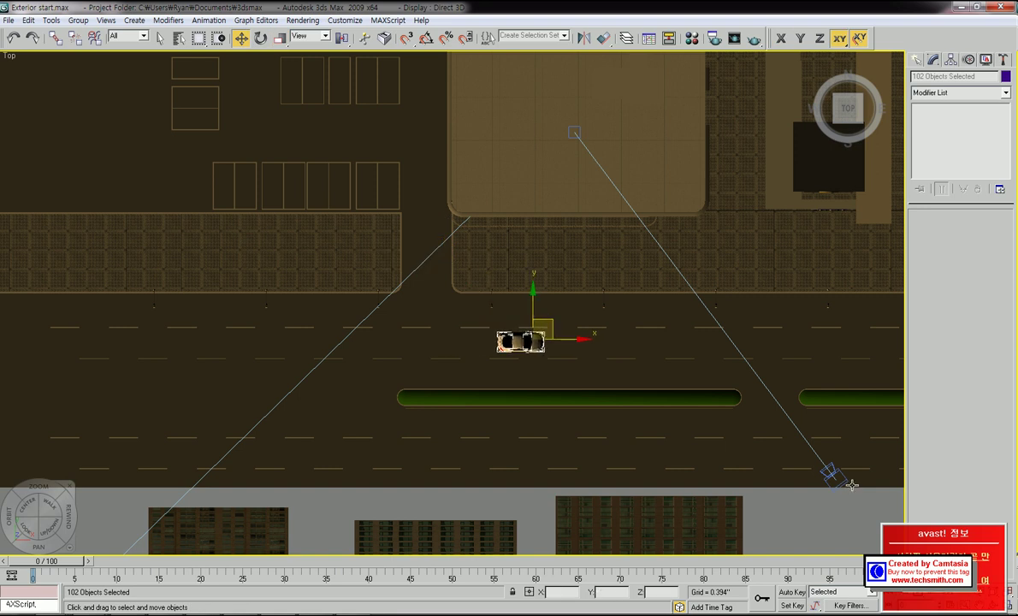
Examine the car's wheel height against the ground level in a wireframe front view.
{"action": "middle_click_drag", "start_coordinate": [609, 336], "coordinate": [557, 336]}
{"action": "key", "text": "f"}
{"action": "key", "text": "z"}
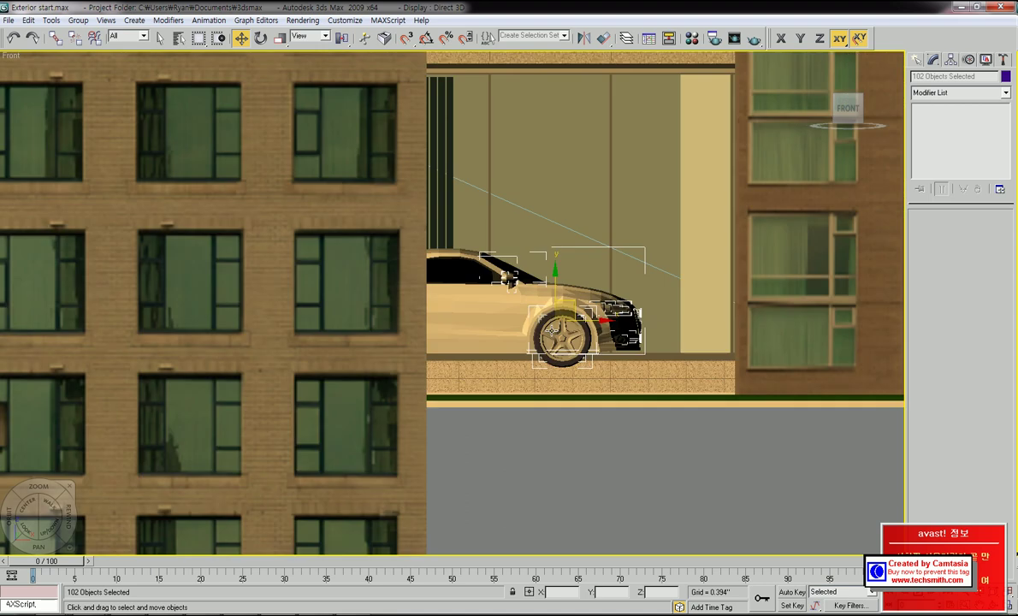
{"action": "middle_click_drag", "start_coordinate": [513, 296], "coordinate": [498, 304]}
{"action": "key", "text": "F3"}
{"action": "scroll", "coordinate": [498, 342], "scroll_direction": "down", "scroll_amount": 3}
{"action": "middle_click_drag", "start_coordinate": [497, 365], "coordinate": [468, 395]}
{"action": "scroll", "coordinate": [506, 278], "scroll_direction": "up", "scroll_amount": 5}
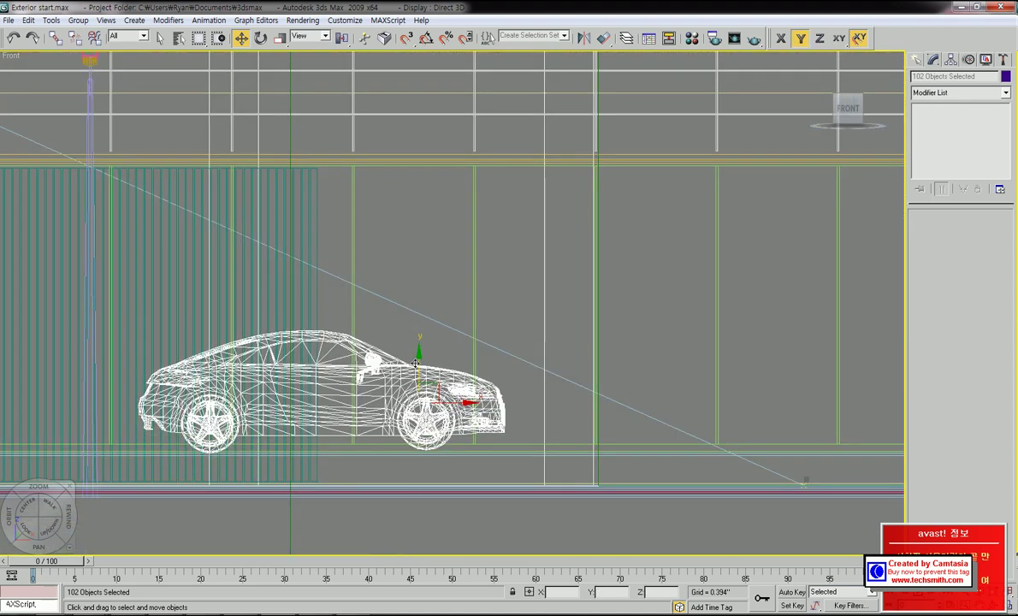
Inspect the car, road and sidewalk from shaded and wireframe angles to judge the car's height.
{"action": "key", "text": "F3"}
{"action": "scroll", "coordinate": [416, 362], "scroll_direction": "down", "scroll_amount": 5}
{"action": "scroll", "coordinate": [449, 364], "scroll_direction": "down", "scroll_amount": 2}
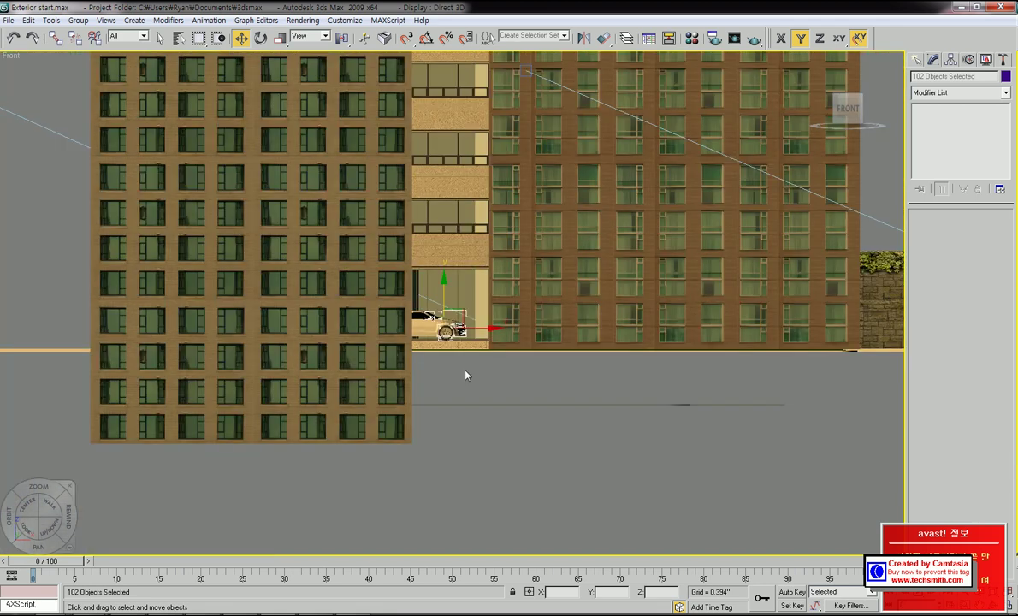
{"action": "scroll", "coordinate": [466, 372], "scroll_direction": "up", "scroll_amount": 3}
{"action": "middle_click_drag", "start_coordinate": [476, 376], "coordinate": [380, 333]}
{"action": "scroll", "coordinate": [410, 276], "scroll_direction": "down", "scroll_amount": 3}
{"action": "scroll", "coordinate": [411, 277], "scroll_direction": "down", "scroll_amount": 2}
{"action": "scroll", "coordinate": [457, 282], "scroll_direction": "down", "scroll_amount": 4}
{"action": "scroll", "coordinate": [377, 332], "scroll_direction": "up", "scroll_amount": 5}
{"action": "scroll", "coordinate": [441, 312], "scroll_direction": "up", "scroll_amount": 3}
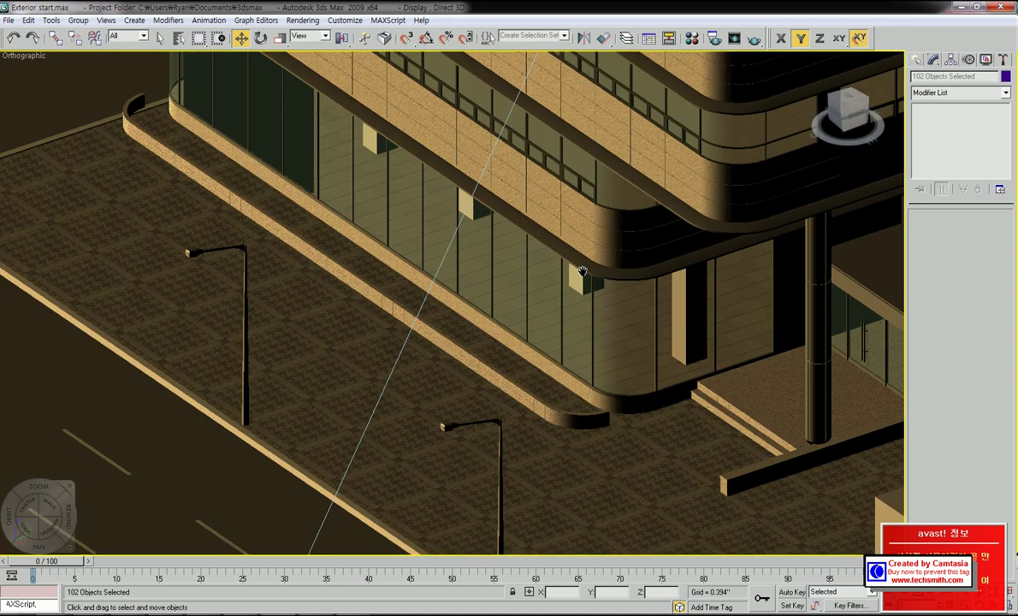
{"action": "middle_click_drag", "start_coordinate": [118, 373], "coordinate": [520, 306]}
{"action": "scroll", "coordinate": [458, 310], "scroll_direction": "up", "scroll_amount": 4}
{"action": "mouse_move", "coordinate": [419, 293]}
{"action": "middle_mouse_down"}
{"action": "mouse_move", "coordinate": [584, 325]}
{"action": "mouse_move", "coordinate": [441, 359]}
{"action": "mouse_move", "coordinate": [425, 352]}
{"action": "mouse_move", "coordinate": [446, 330]}
{"action": "mouse_move", "coordinate": [603, 299]}
{"action": "middle_mouse_up"}
{"action": "key", "text": "F3"}
{"action": "scroll", "coordinate": [603, 299], "scroll_direction": "down", "scroll_amount": 2}
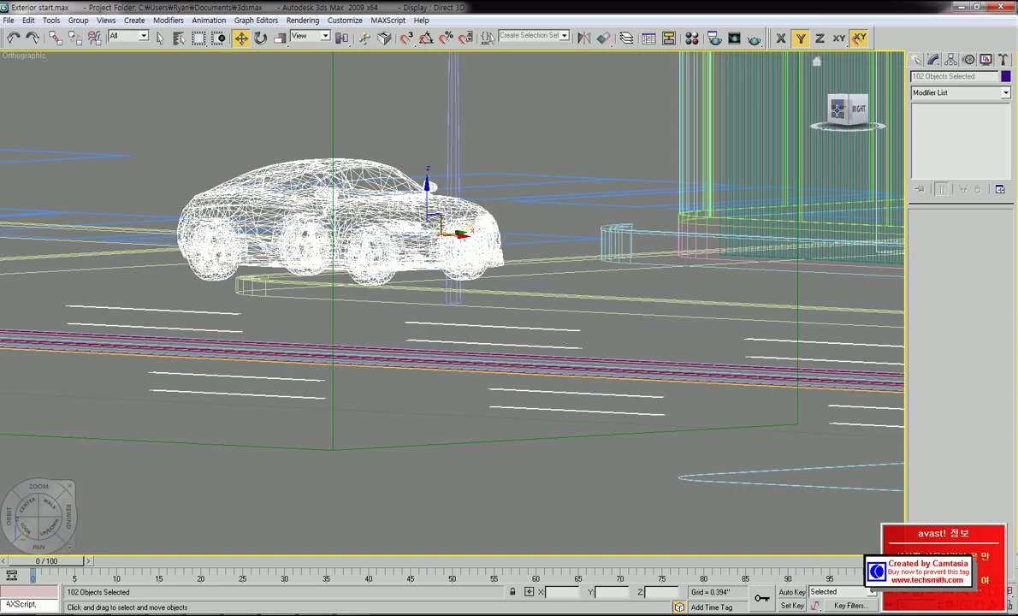
Lower the car by about 18.3 inches in the front view so its wheels rest on the road.
{"action": "left_click", "coordinate": [838, 109]}
{"action": "middle_click_drag", "start_coordinate": [334, 262], "coordinate": [64, 287]}
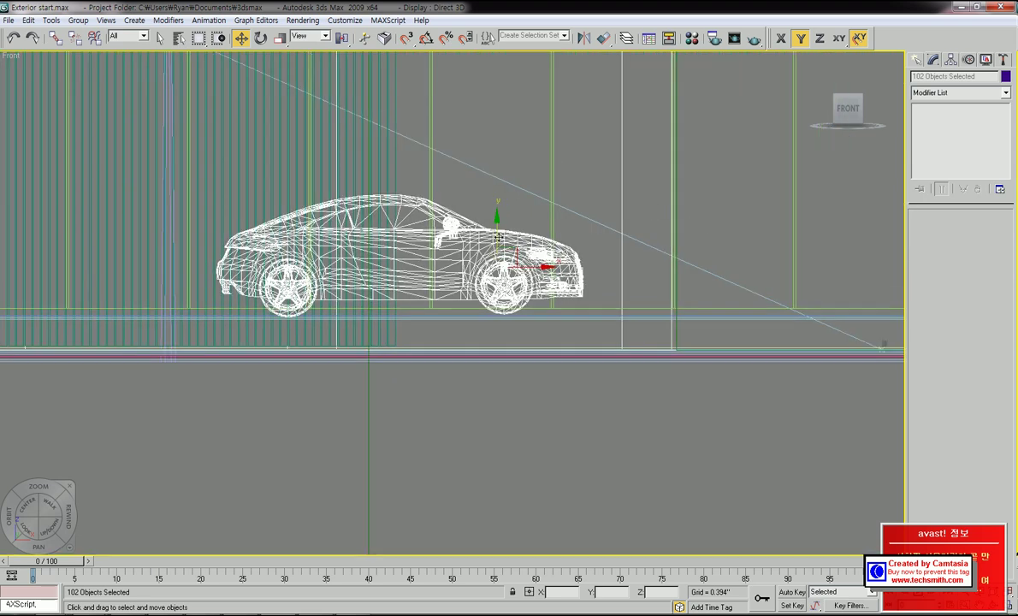
{"action": "left_click_drag", "start_coordinate": [496, 238], "coordinate": [496, 270]}
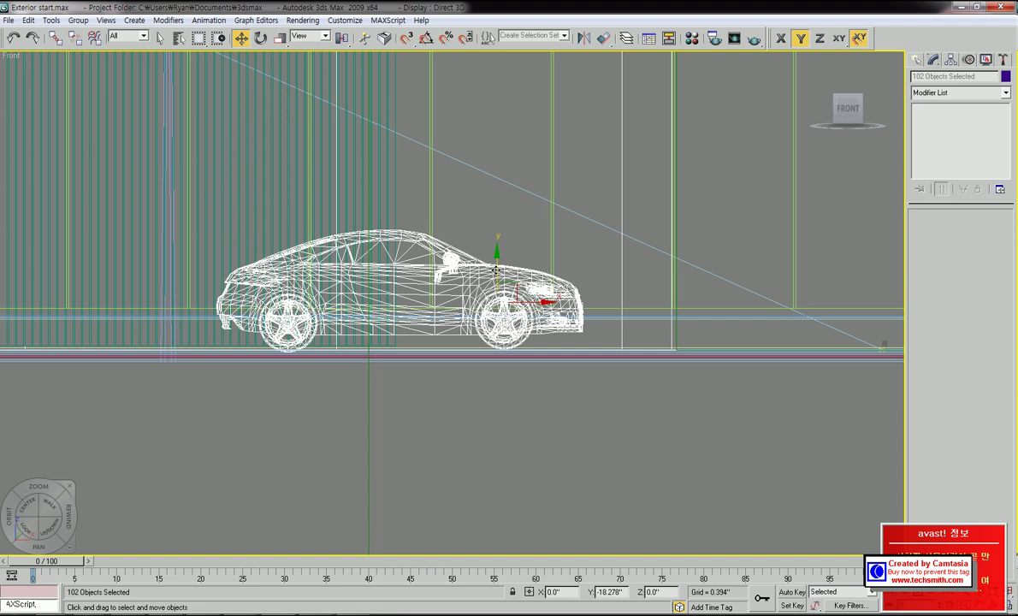
Restore the split viewport layout with an angled site overview and activate the VRayPhysicalCamera01 view.
{"action": "scroll", "coordinate": [547, 286], "scroll_direction": "down", "scroll_amount": 8}
{"action": "middle_click_drag", "start_coordinate": [548, 286], "coordinate": [481, 345], "text": "alt"}
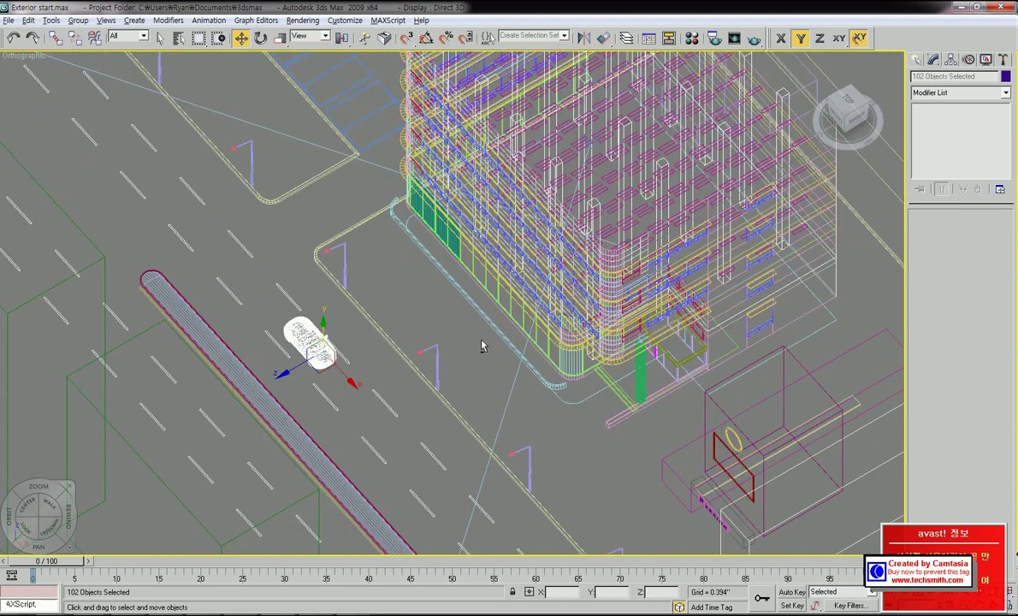
{"action": "left_click", "coordinate": [989, 584]}
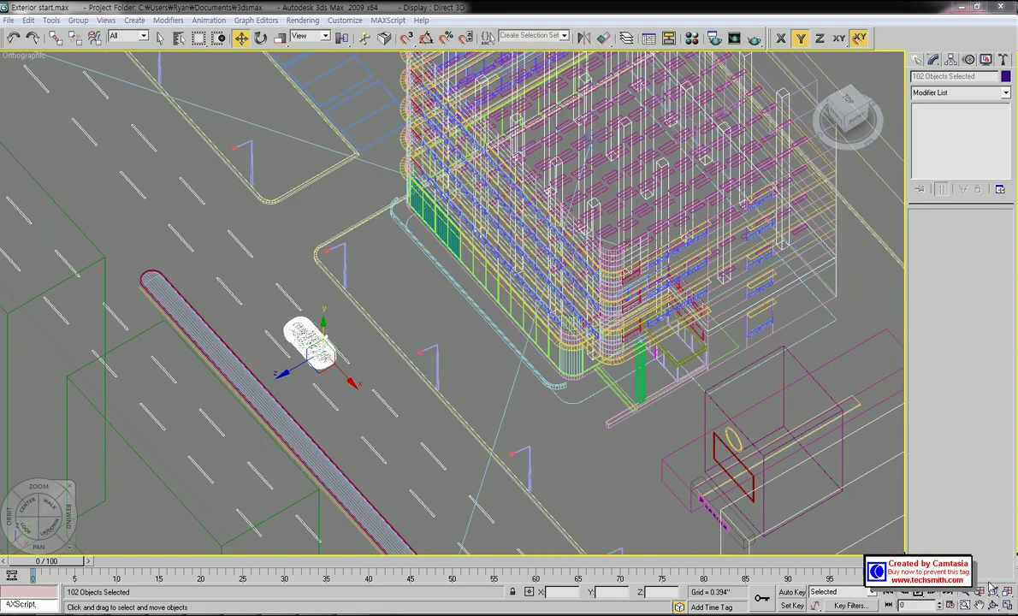
{"action": "key", "text": "alt+w"}
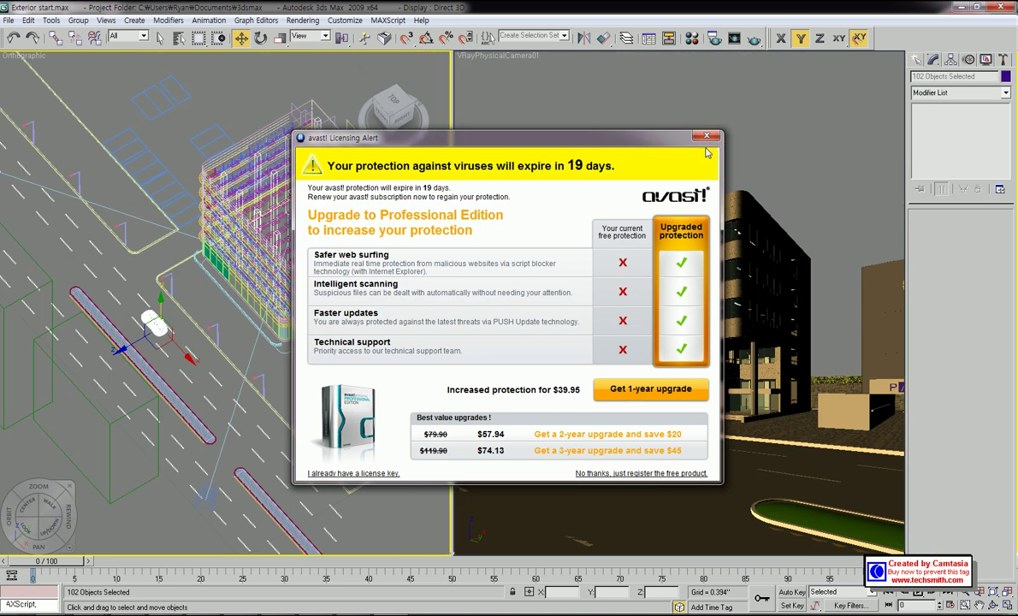
{"action": "right_click", "coordinate": [519, 386]}
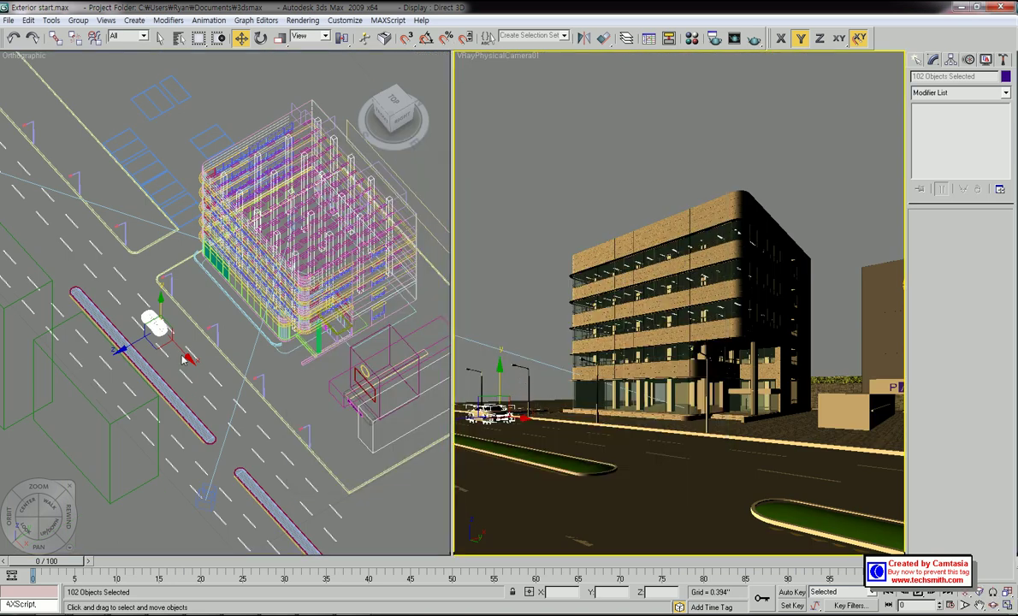
Move the car forward along the road further into the camera's view, deselect it and render the camera view.
{"action": "left_click", "coordinate": [238, 37]}
{"action": "left_click", "coordinate": [154, 324]}
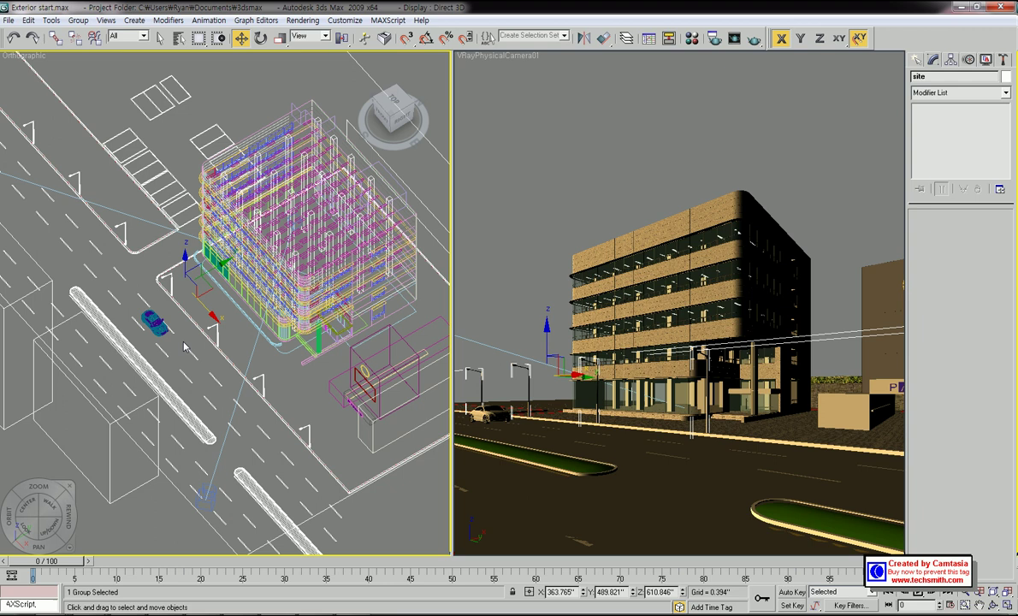
{"action": "key", "text": "ctrl+z"}
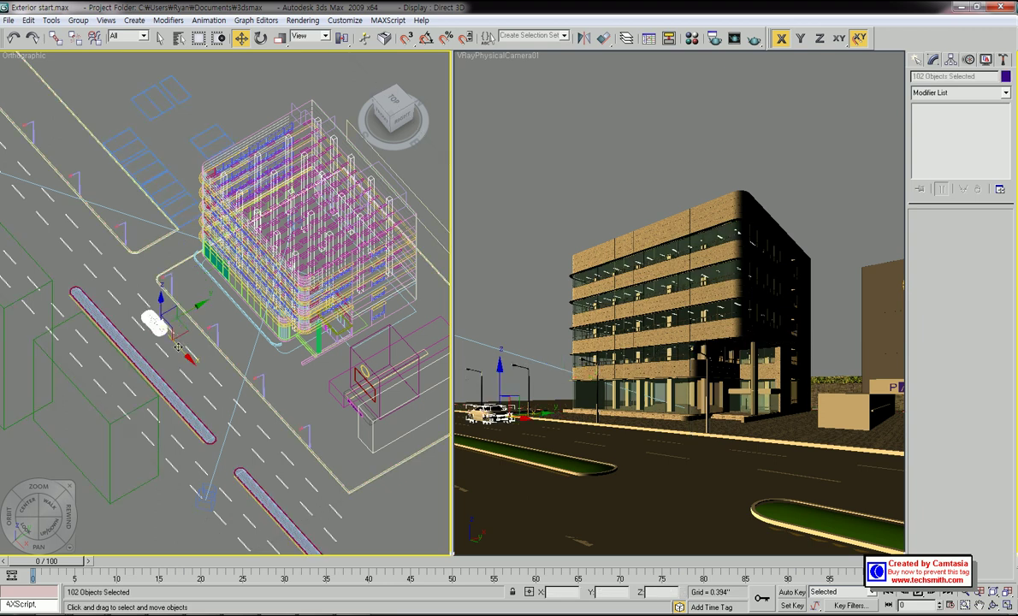
{"action": "left_click_drag", "start_coordinate": [183, 356], "coordinate": [220, 406]}
{"action": "left_click", "coordinate": [565, 194]}
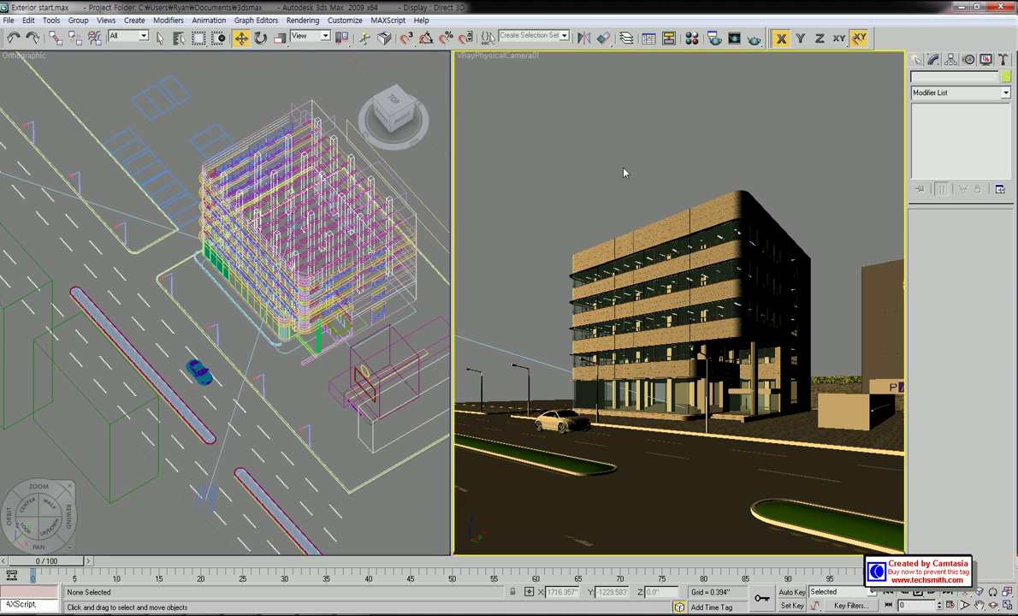
{"action": "left_click", "coordinate": [753, 41]}
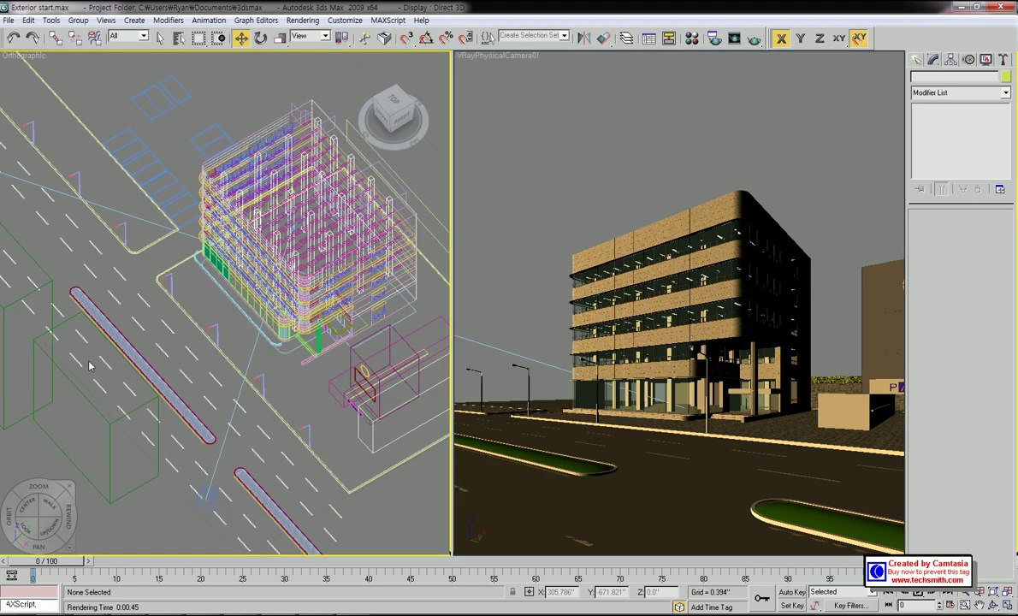
Switch the orthographic viewport to a top view of the whole site.
{"action": "scroll", "coordinate": [89, 363], "scroll_direction": "down", "scroll_amount": 2}
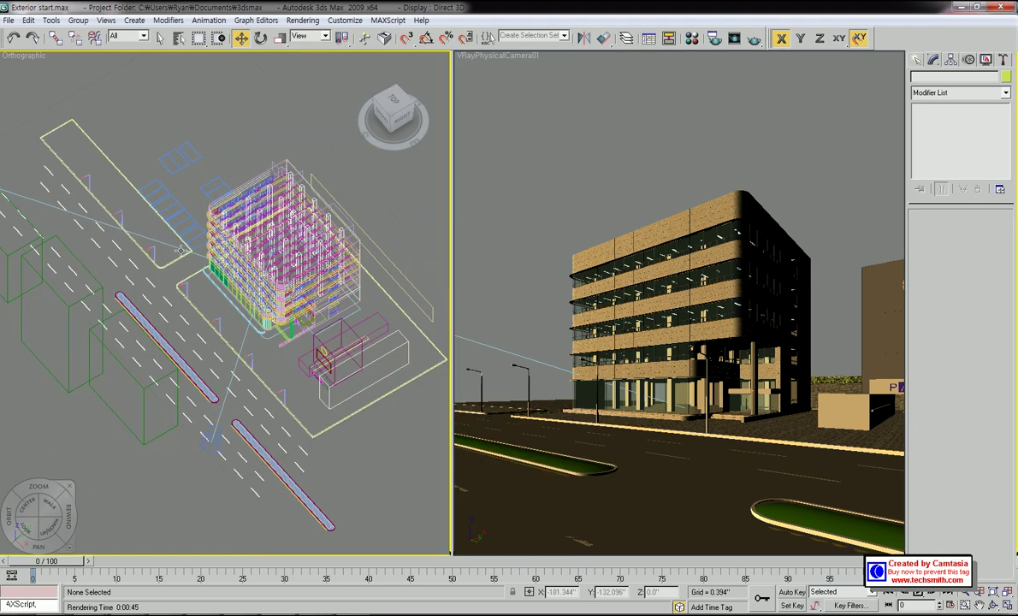
{"action": "key", "text": "alt+t"}
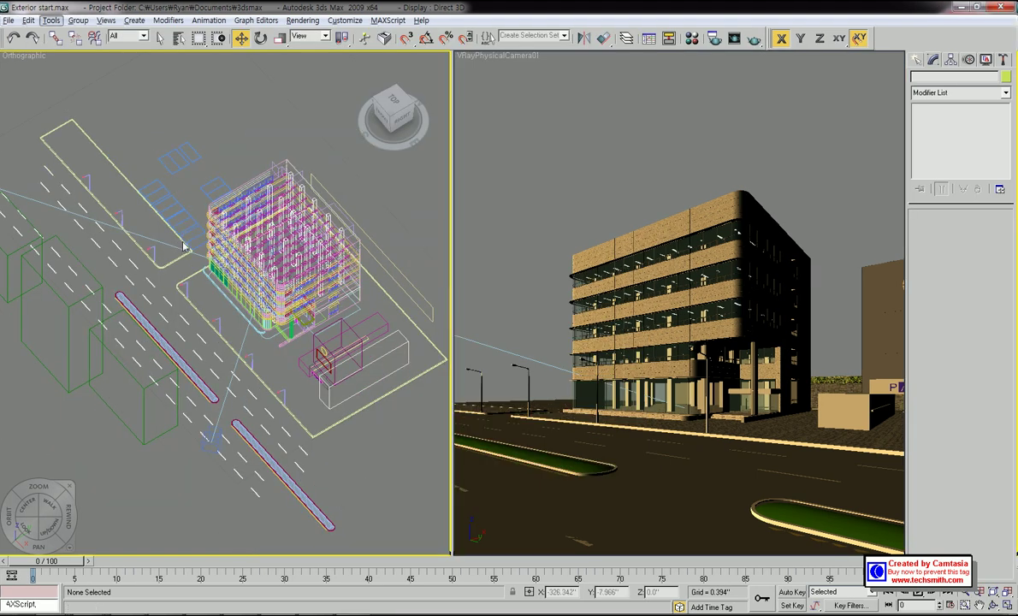